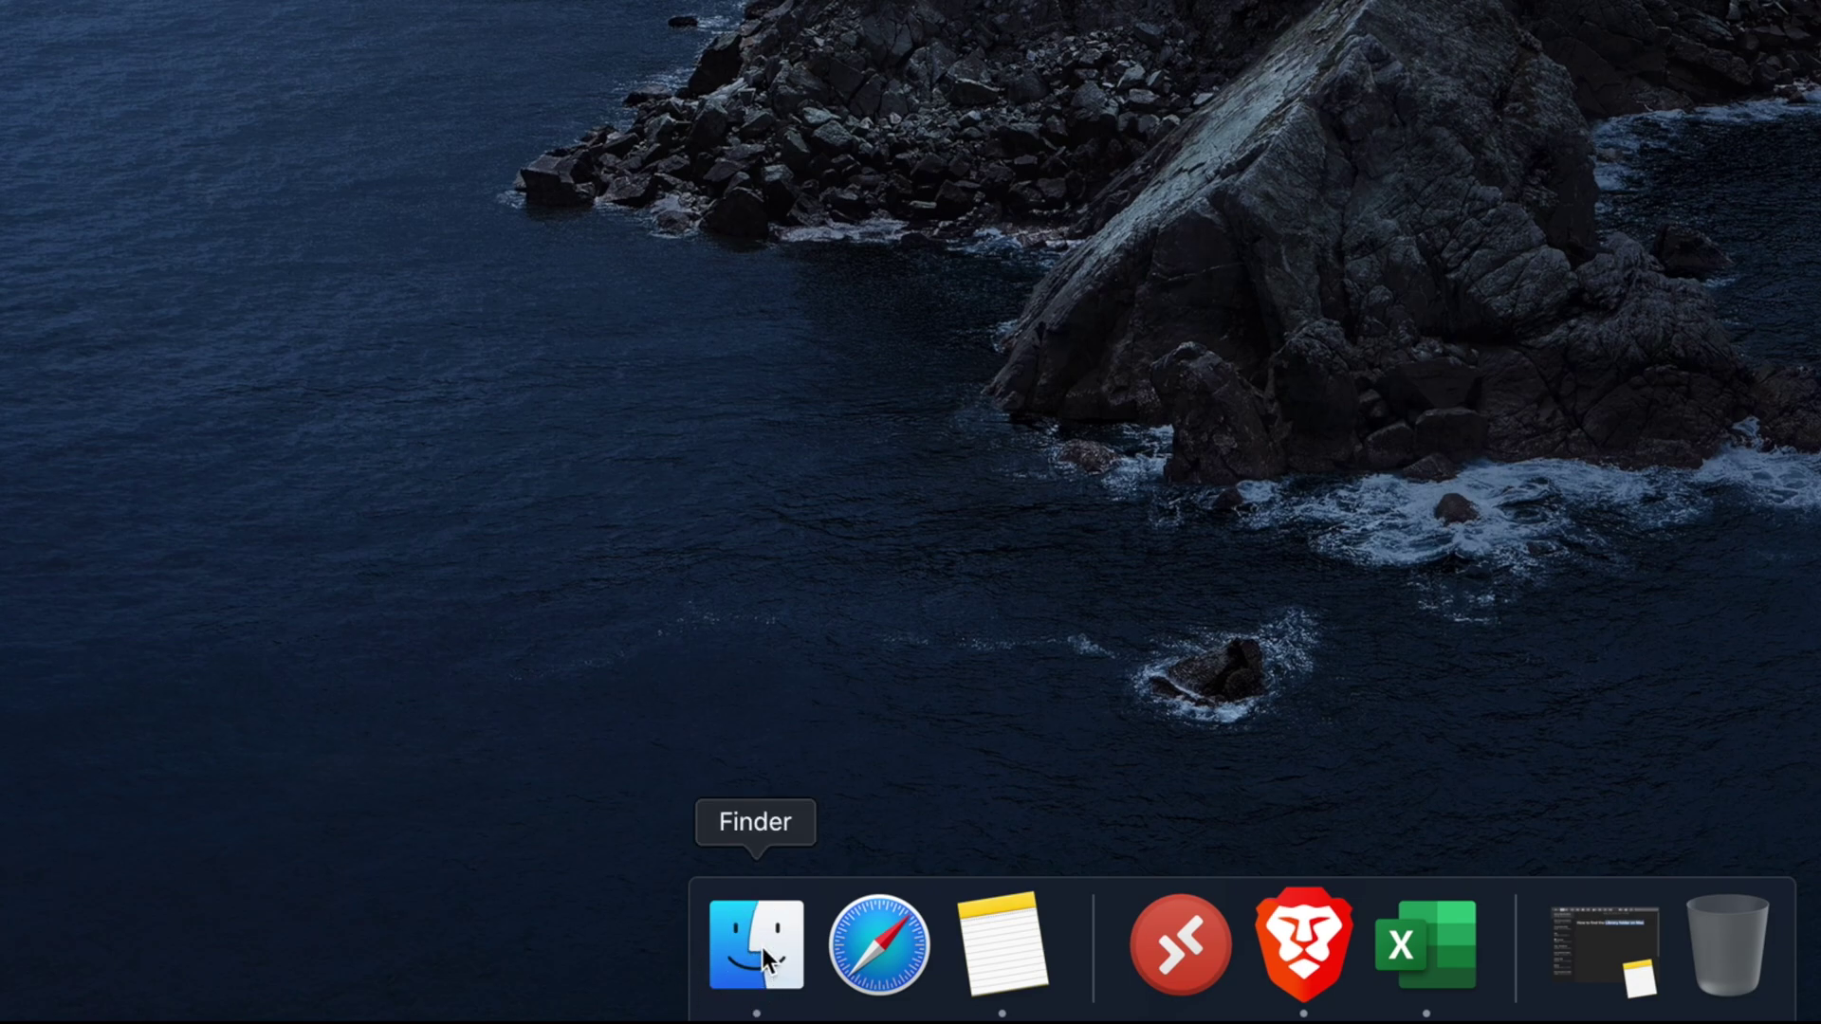
# Open a Finder window on the Macintosh HD Library folder and move it to the right side.
pyautogui.click(761, 946)
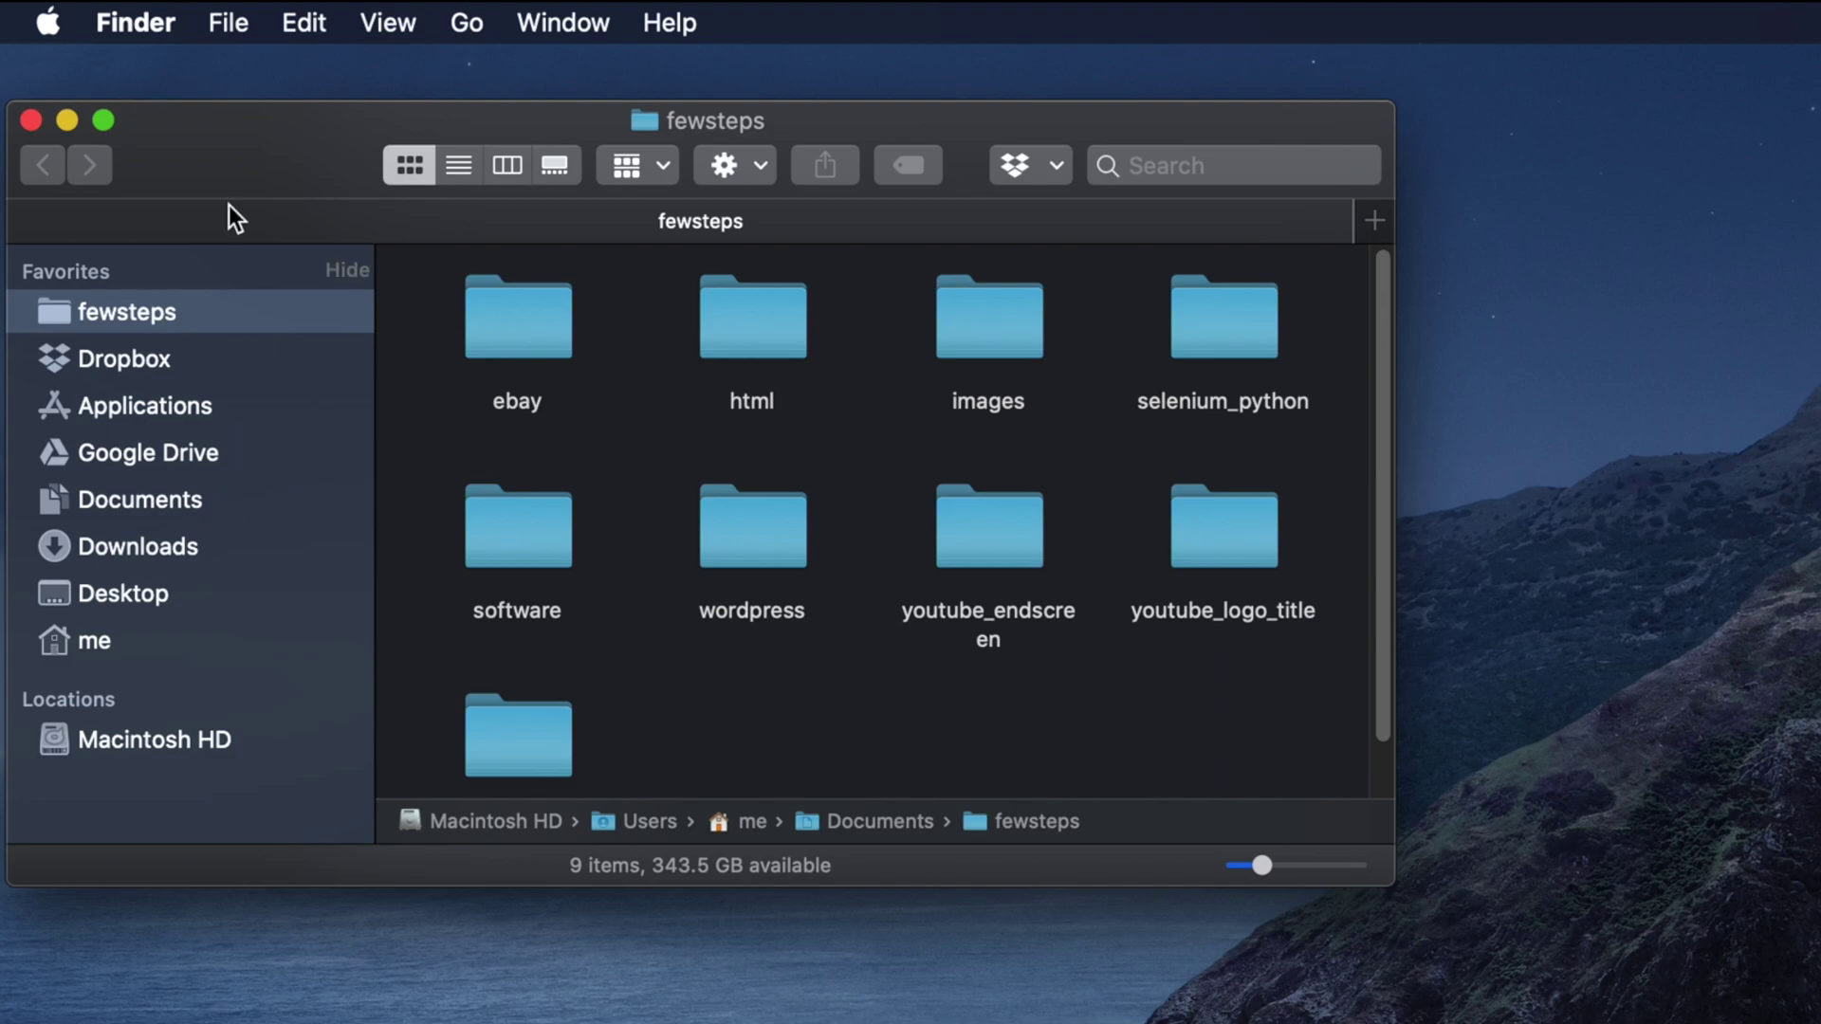
pyautogui.moveTo(207, 129); pyautogui.dragTo(255, 122)
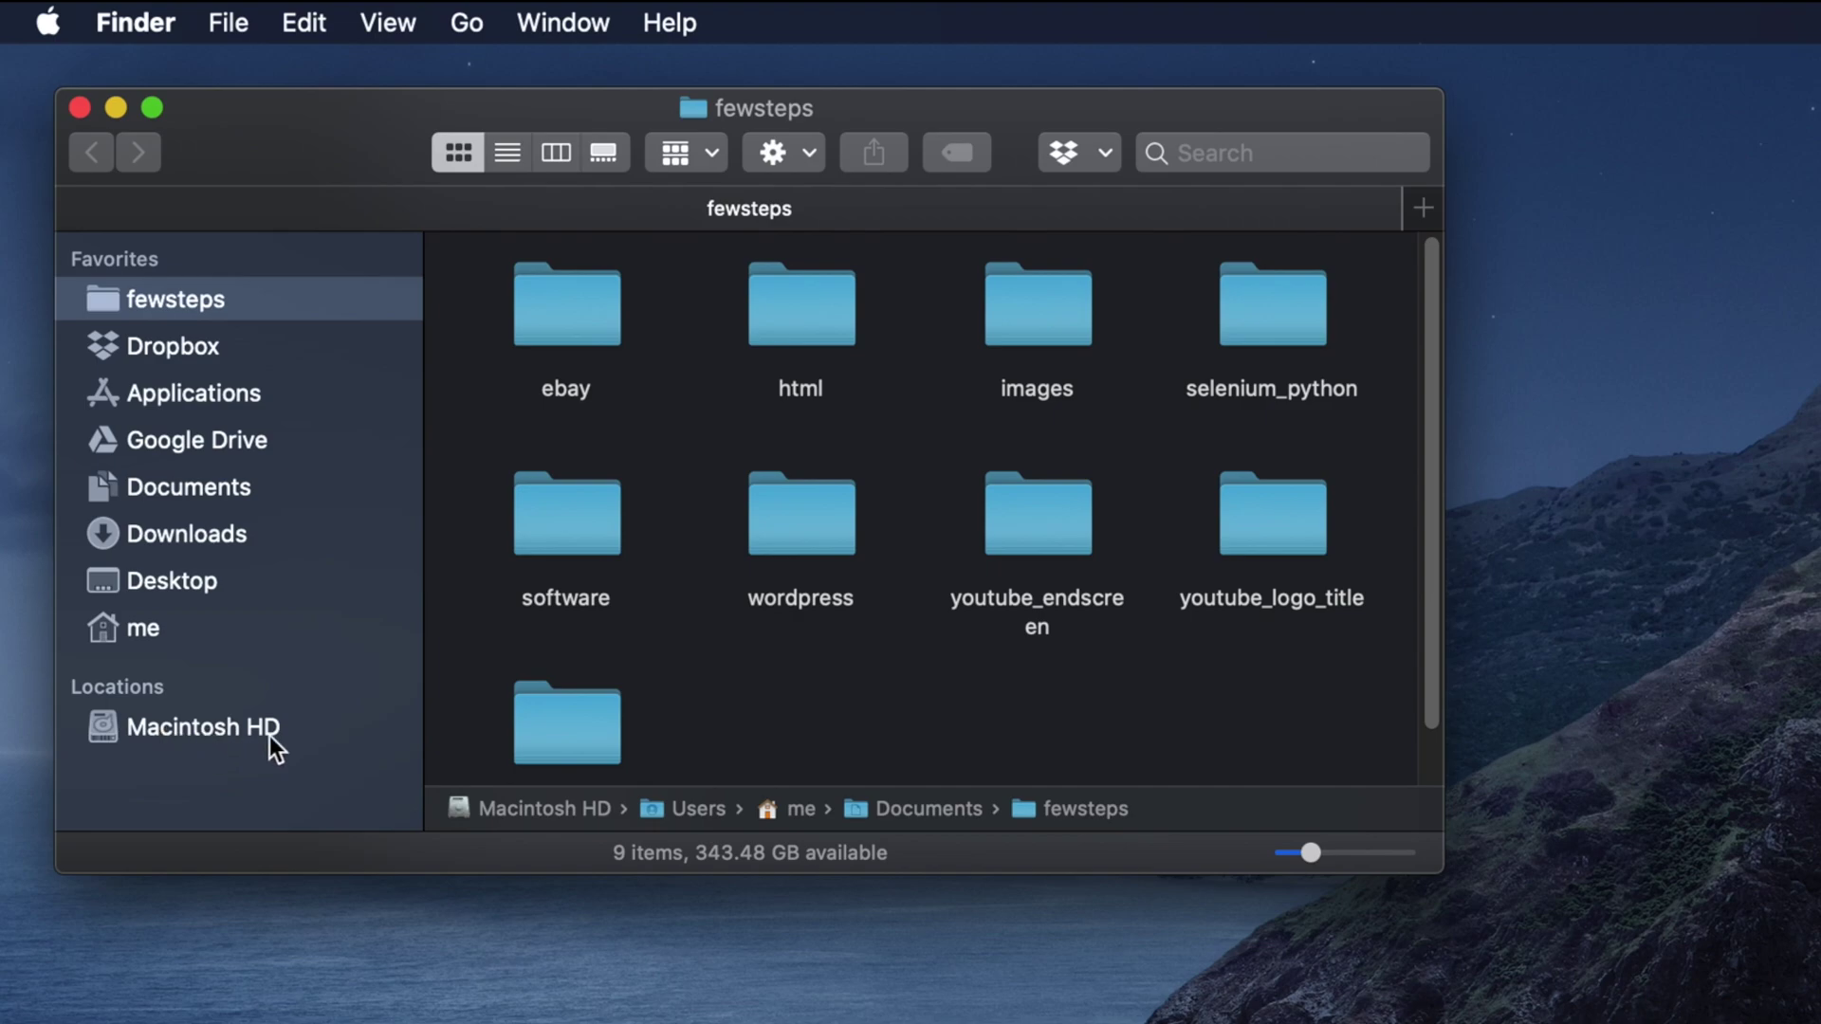
pyautogui.click(215, 729)
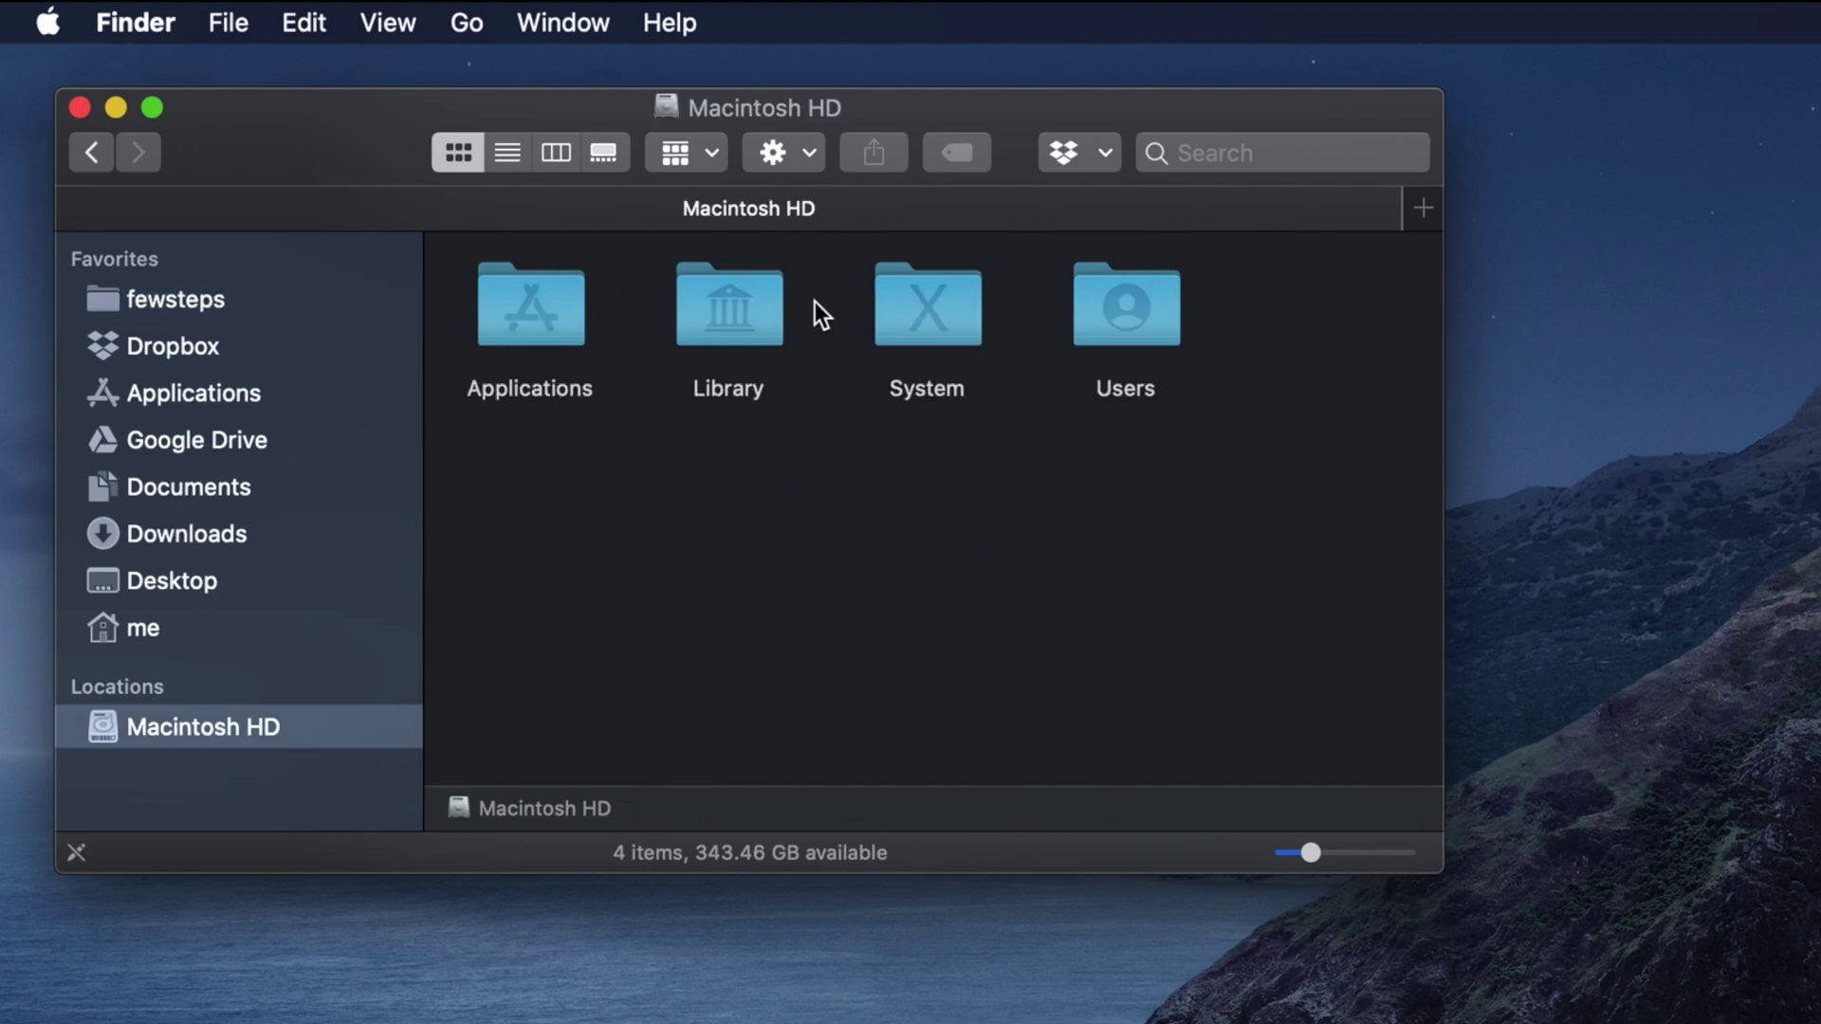
pyautogui.doubleClick(719, 316)
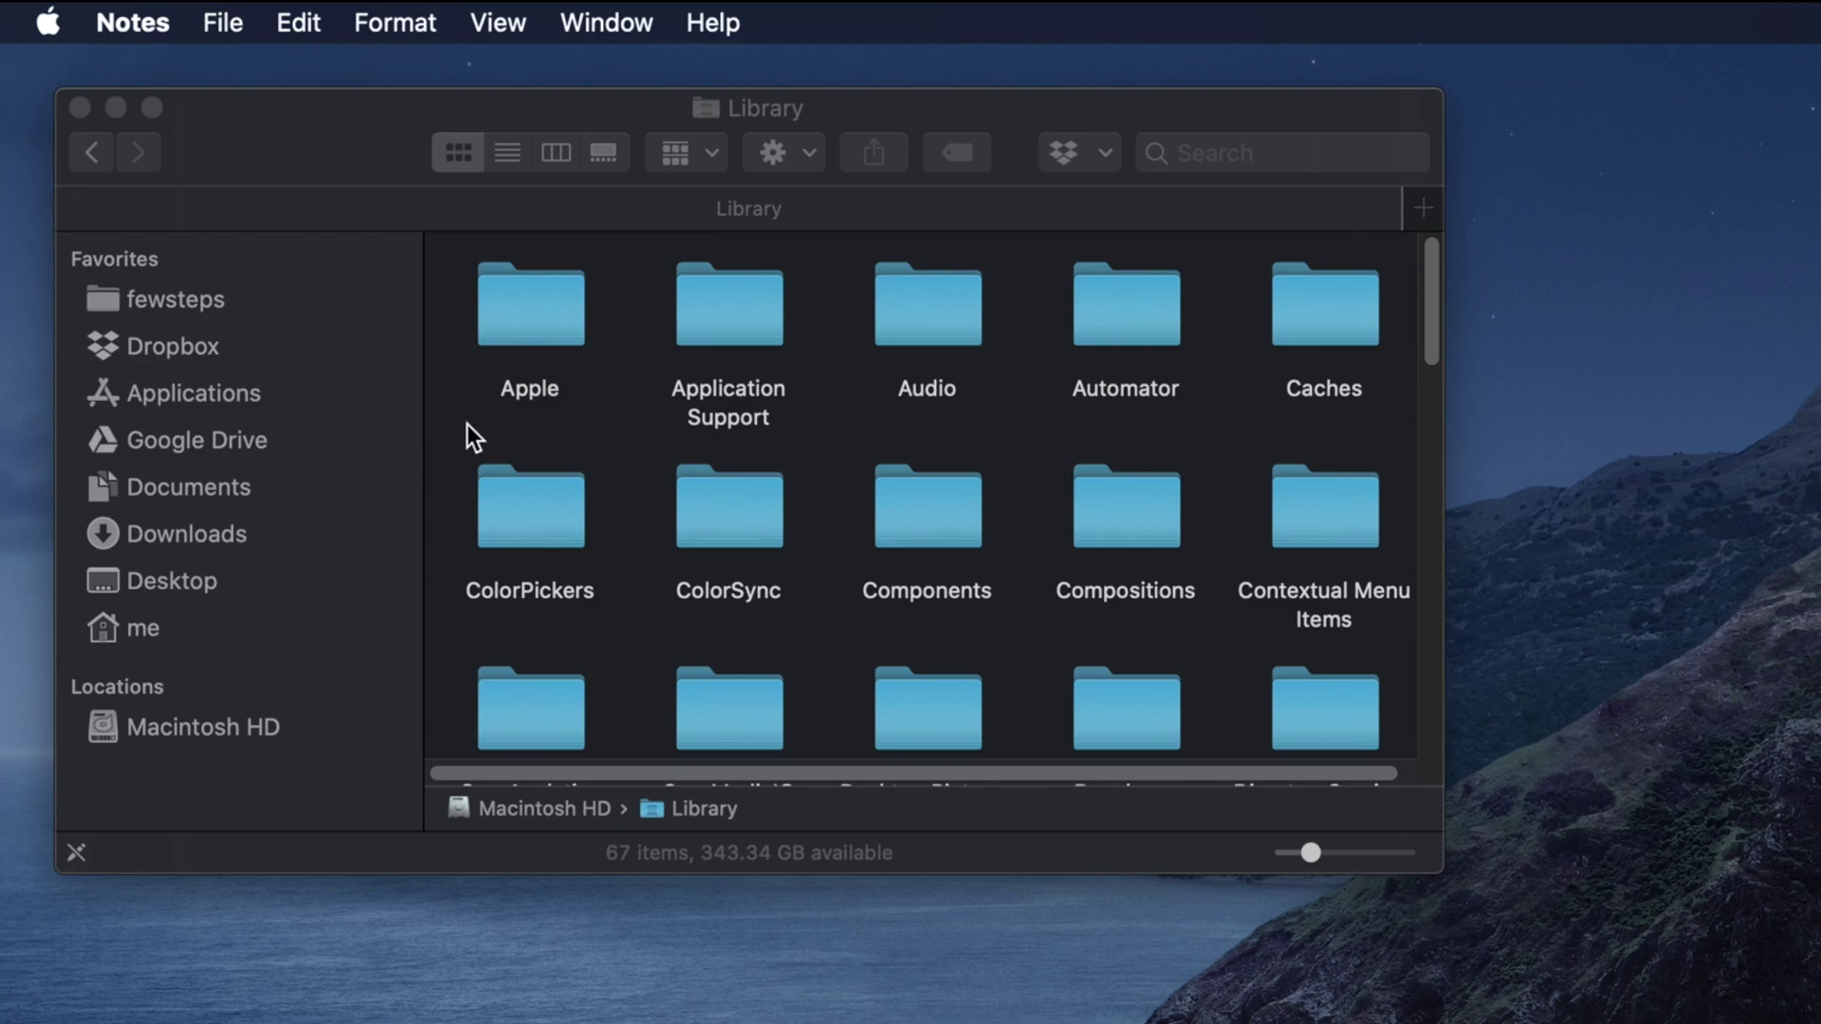
pyautogui.moveTo(360, 113); pyautogui.dragTo(998, 91)
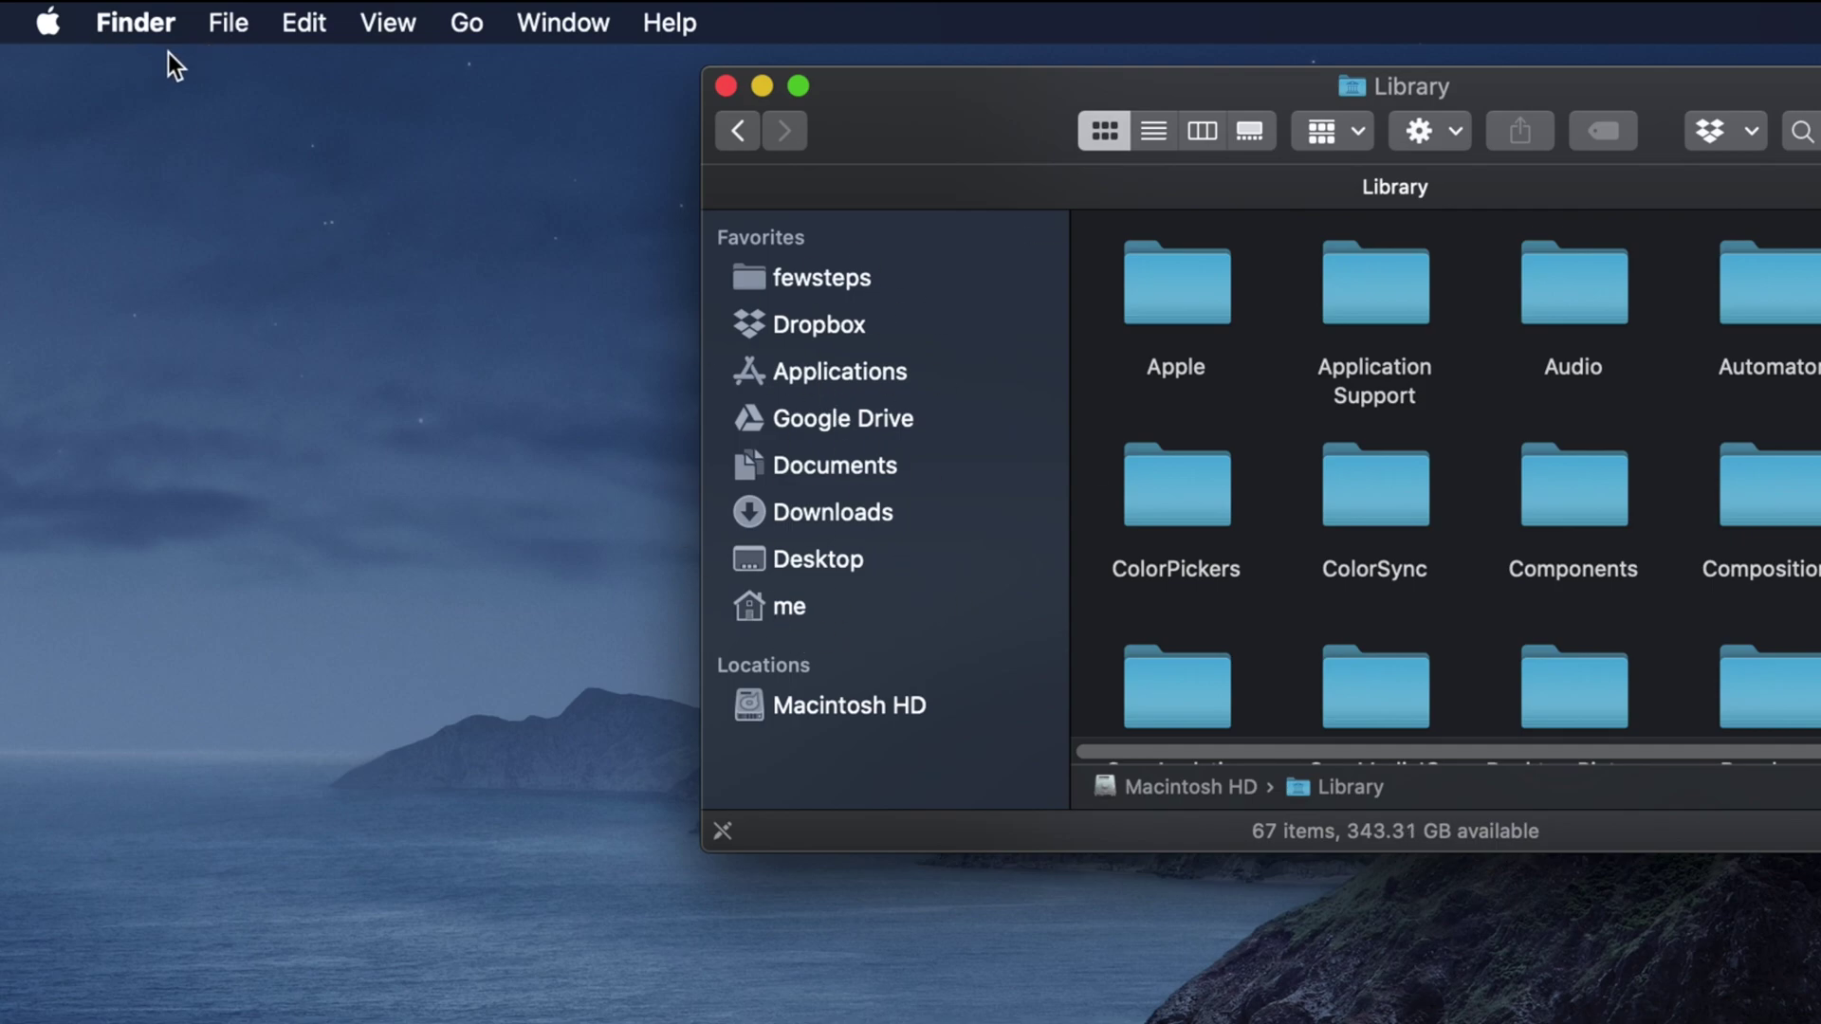
# Open a new Finder window on the fewsteps folder and move it lower down.
pyautogui.click(138, 28)
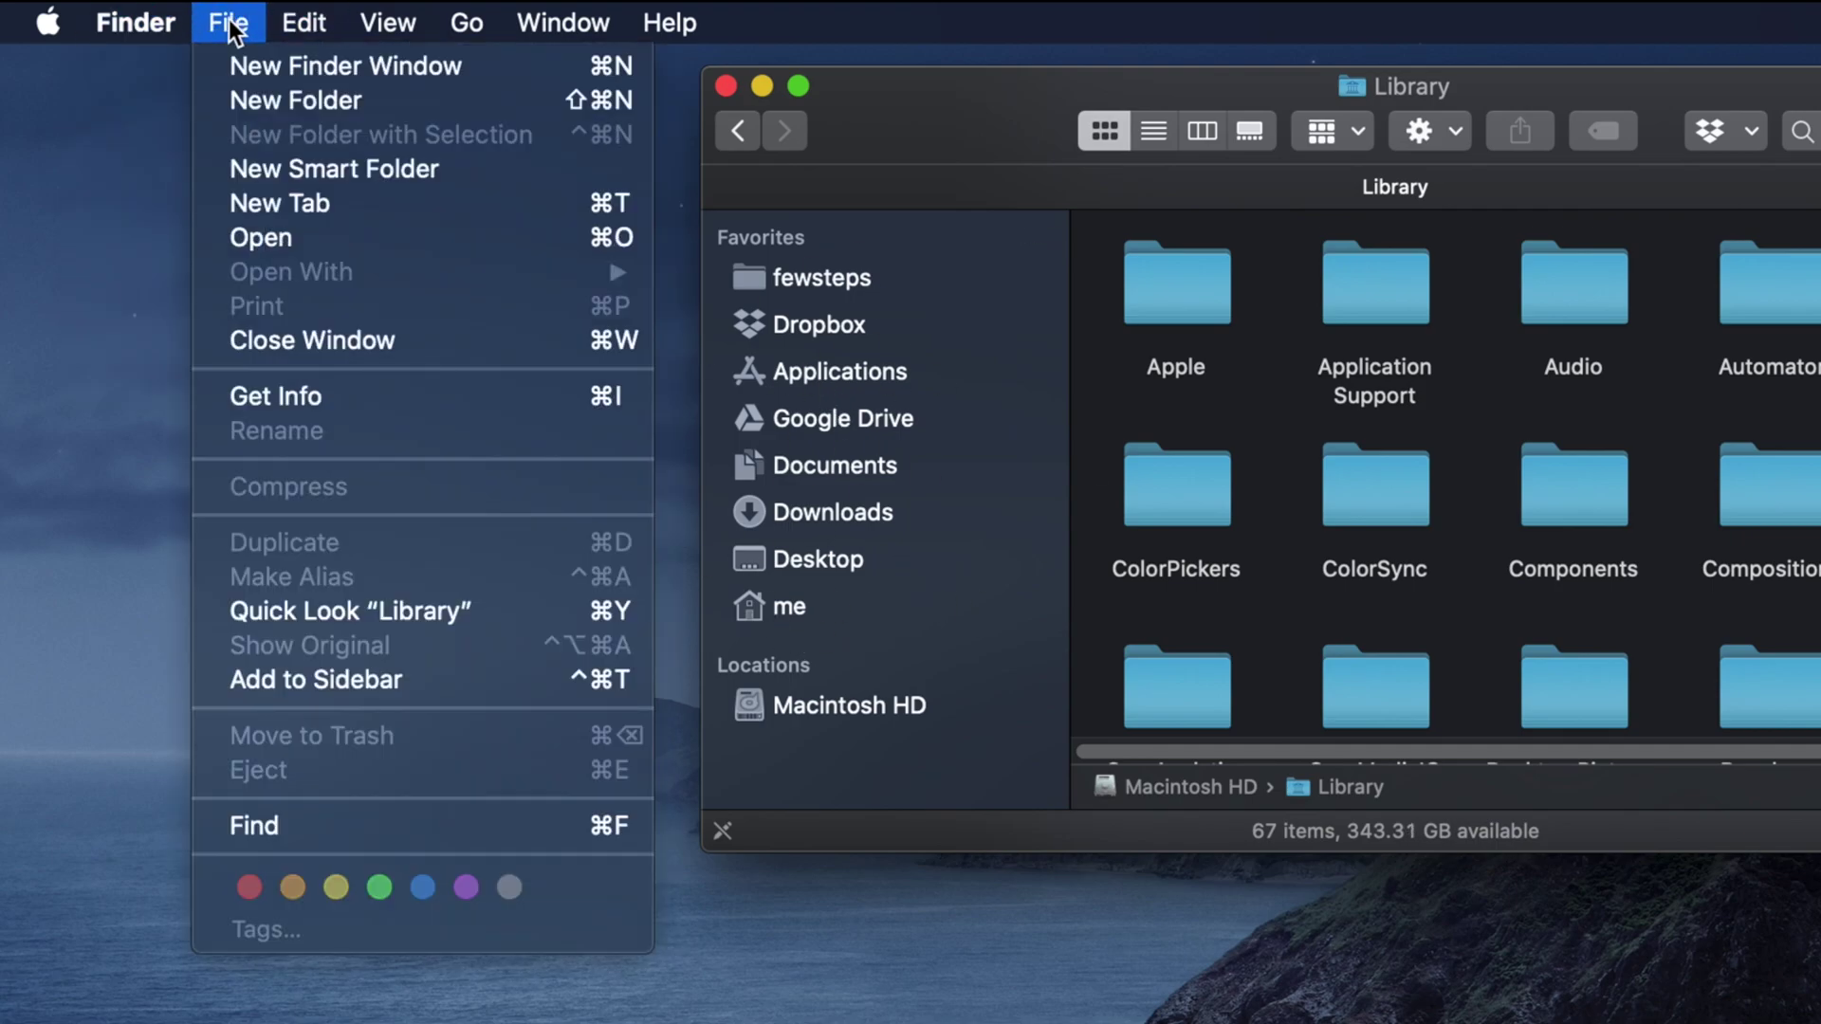
pyautogui.click(346, 73)
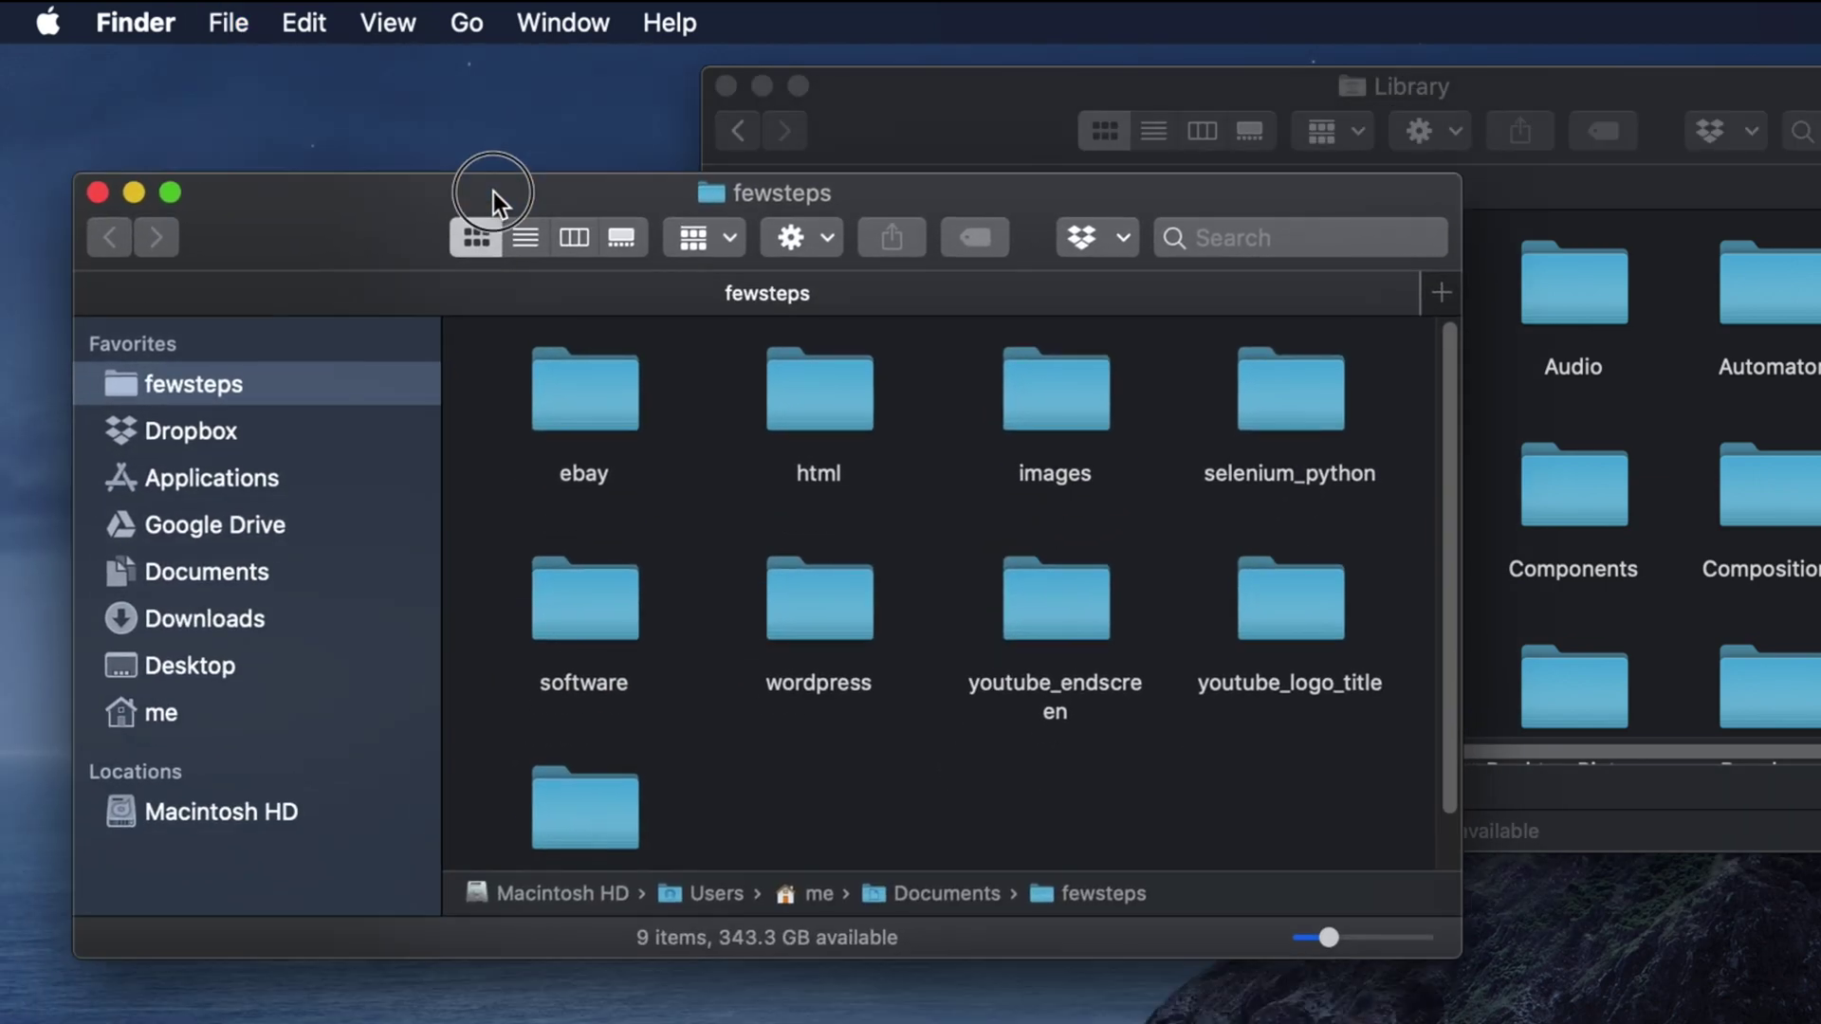
pyautogui.moveTo(496, 125); pyautogui.dragTo(464, 299)
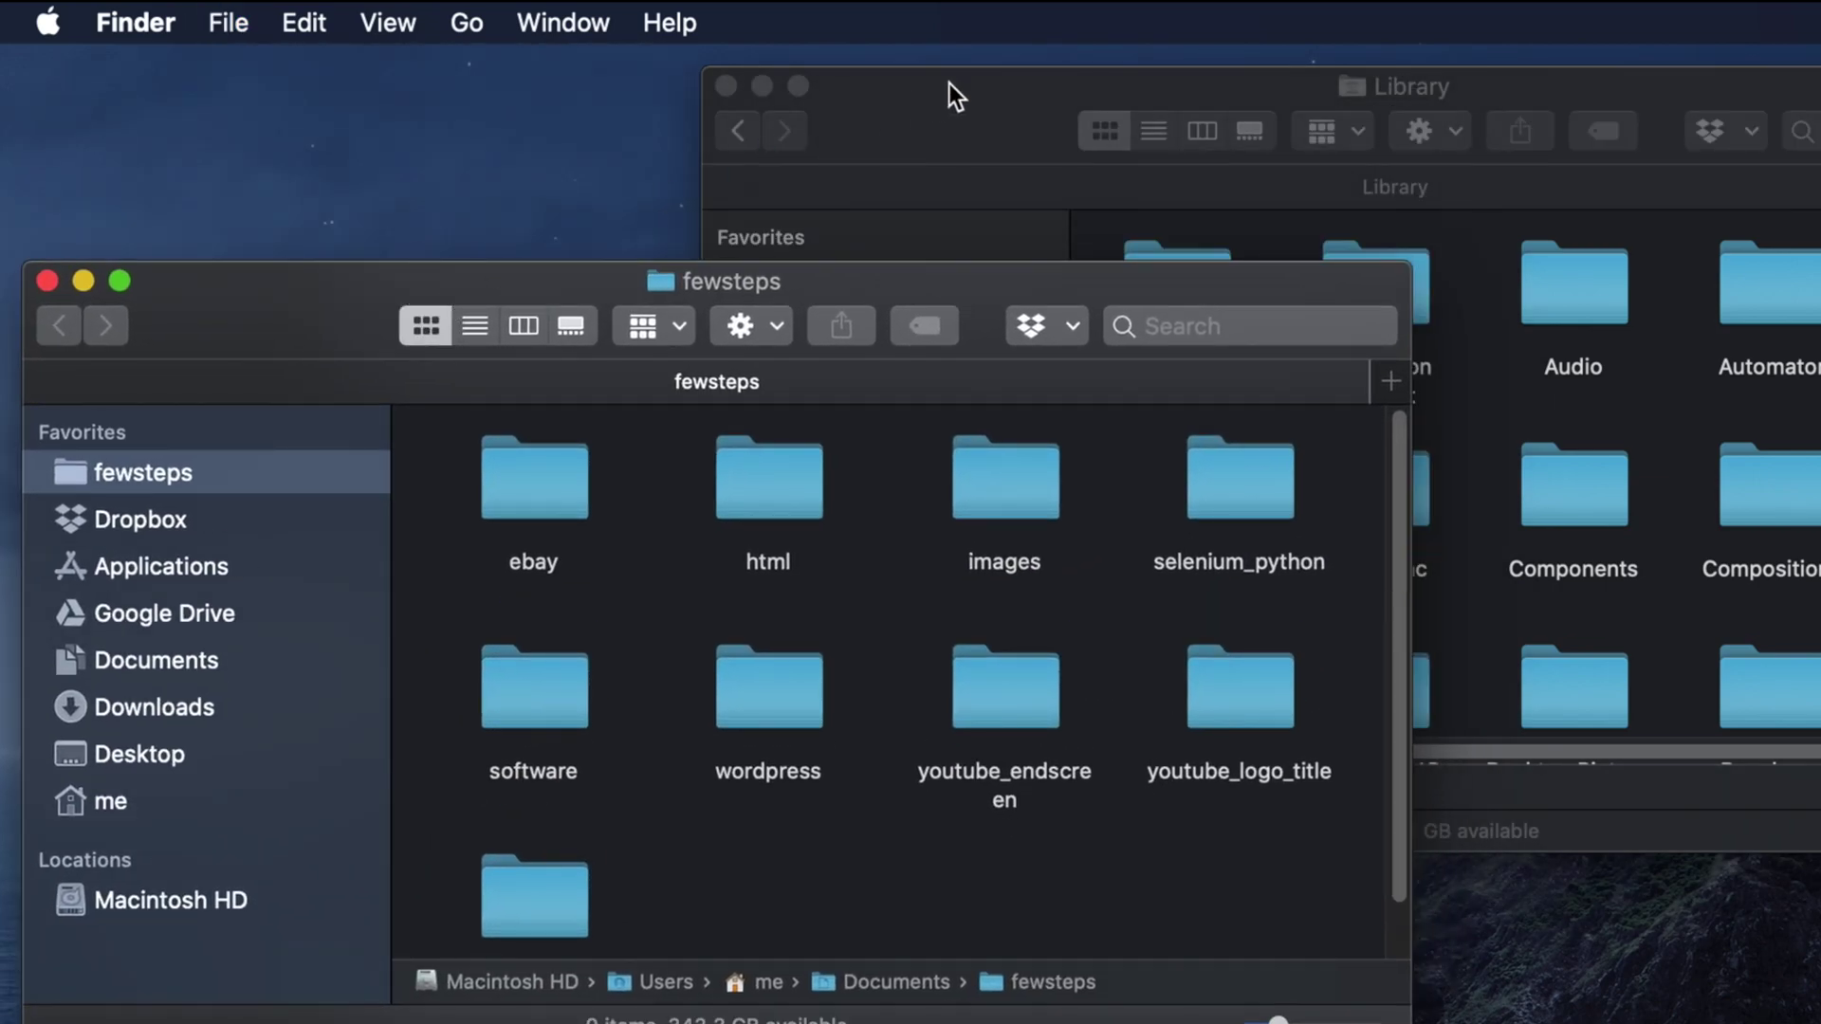
# Shift the Library window right, reopen Library from Macintosh HD, then raise the fewsteps window.
pyautogui.moveTo(949, 83); pyautogui.dragTo(1176, 95)
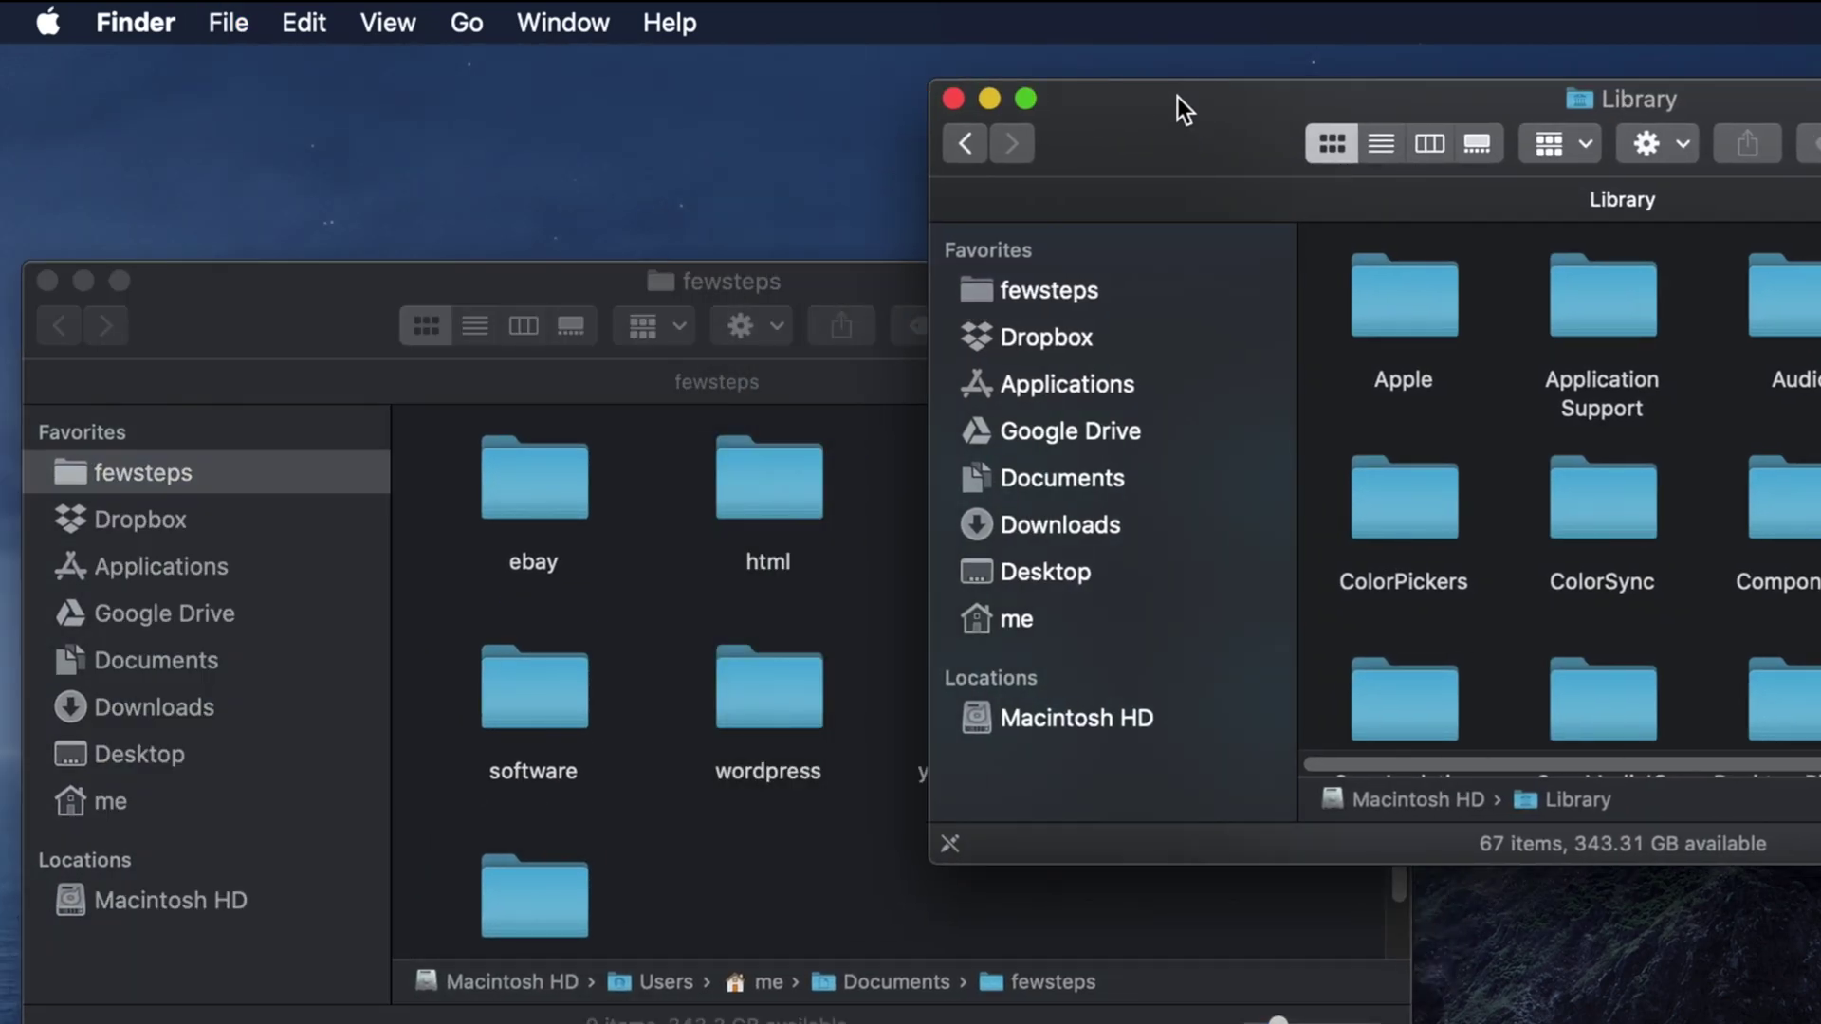
pyautogui.click(1060, 722)
pyautogui.doubleClick(1602, 322)
pyautogui.moveTo(278, 294); pyautogui.dragTo(278, 164)
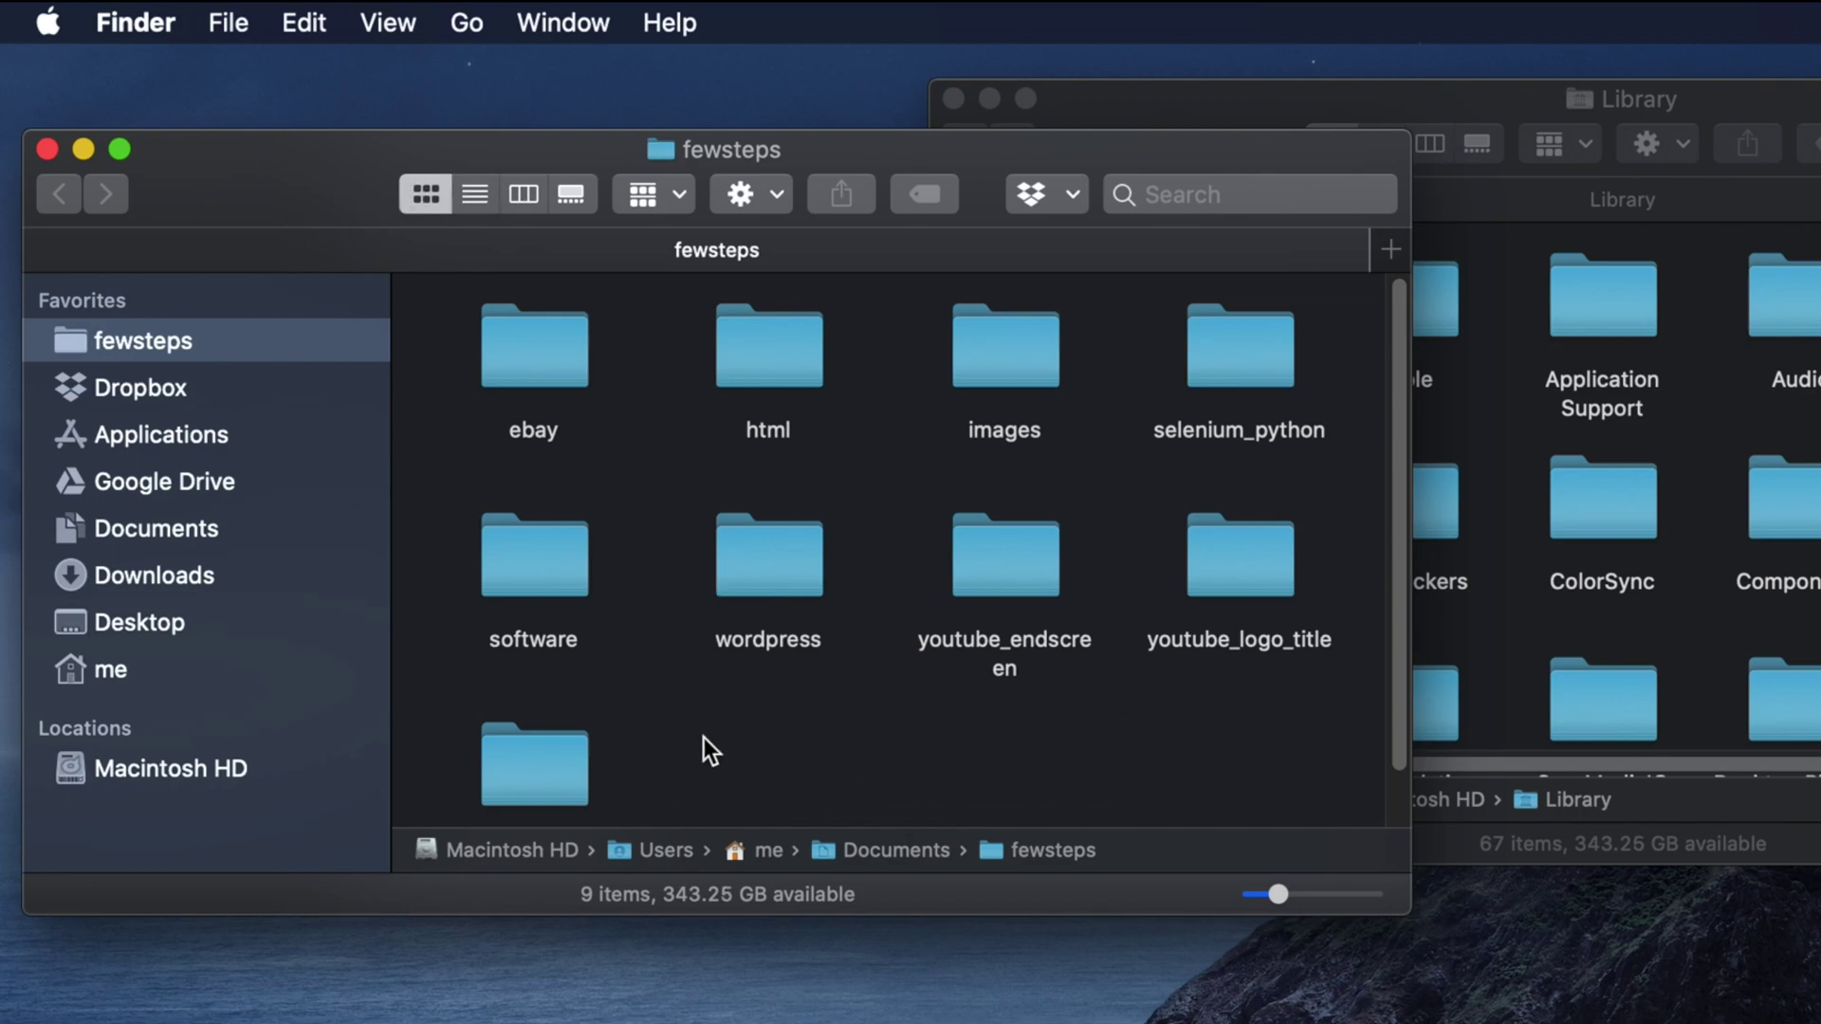
pyautogui.moveTo(204, 149); pyautogui.dragTo(203, 147)
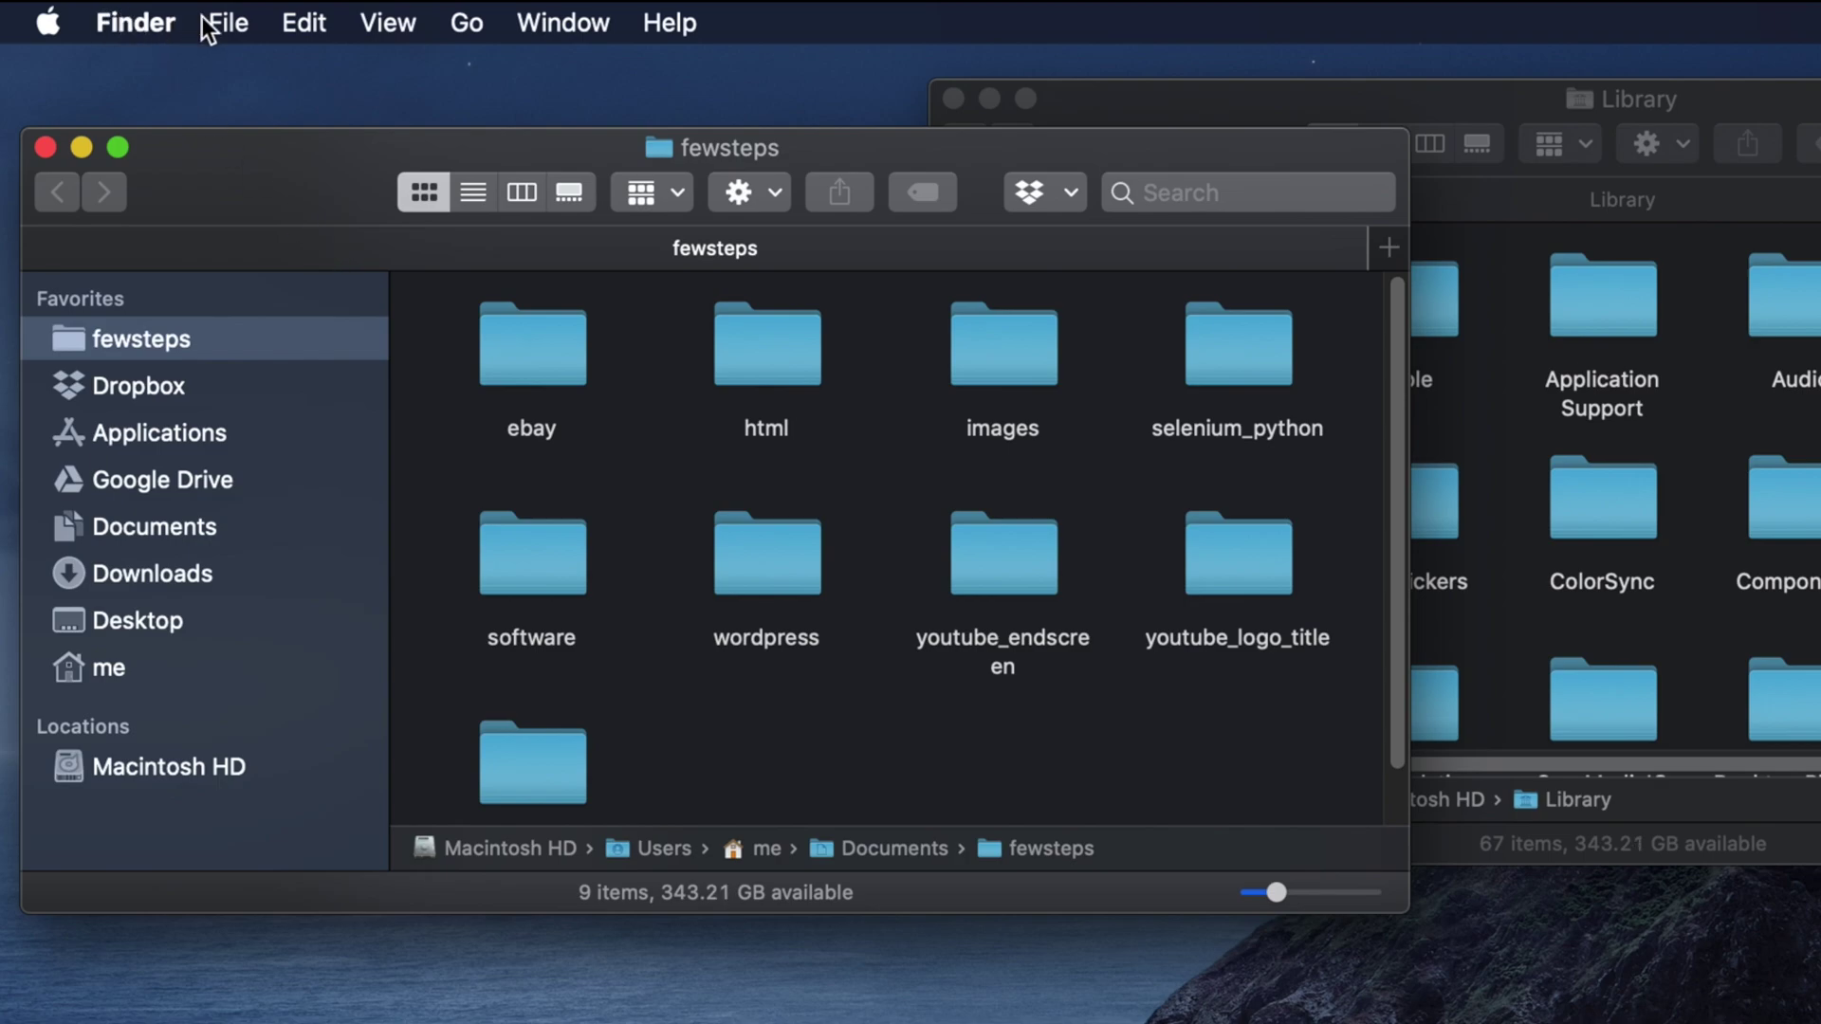
# Bring up the Go to Folder prompt from the Go menu and clear its existing path.
pyautogui.click(466, 28)
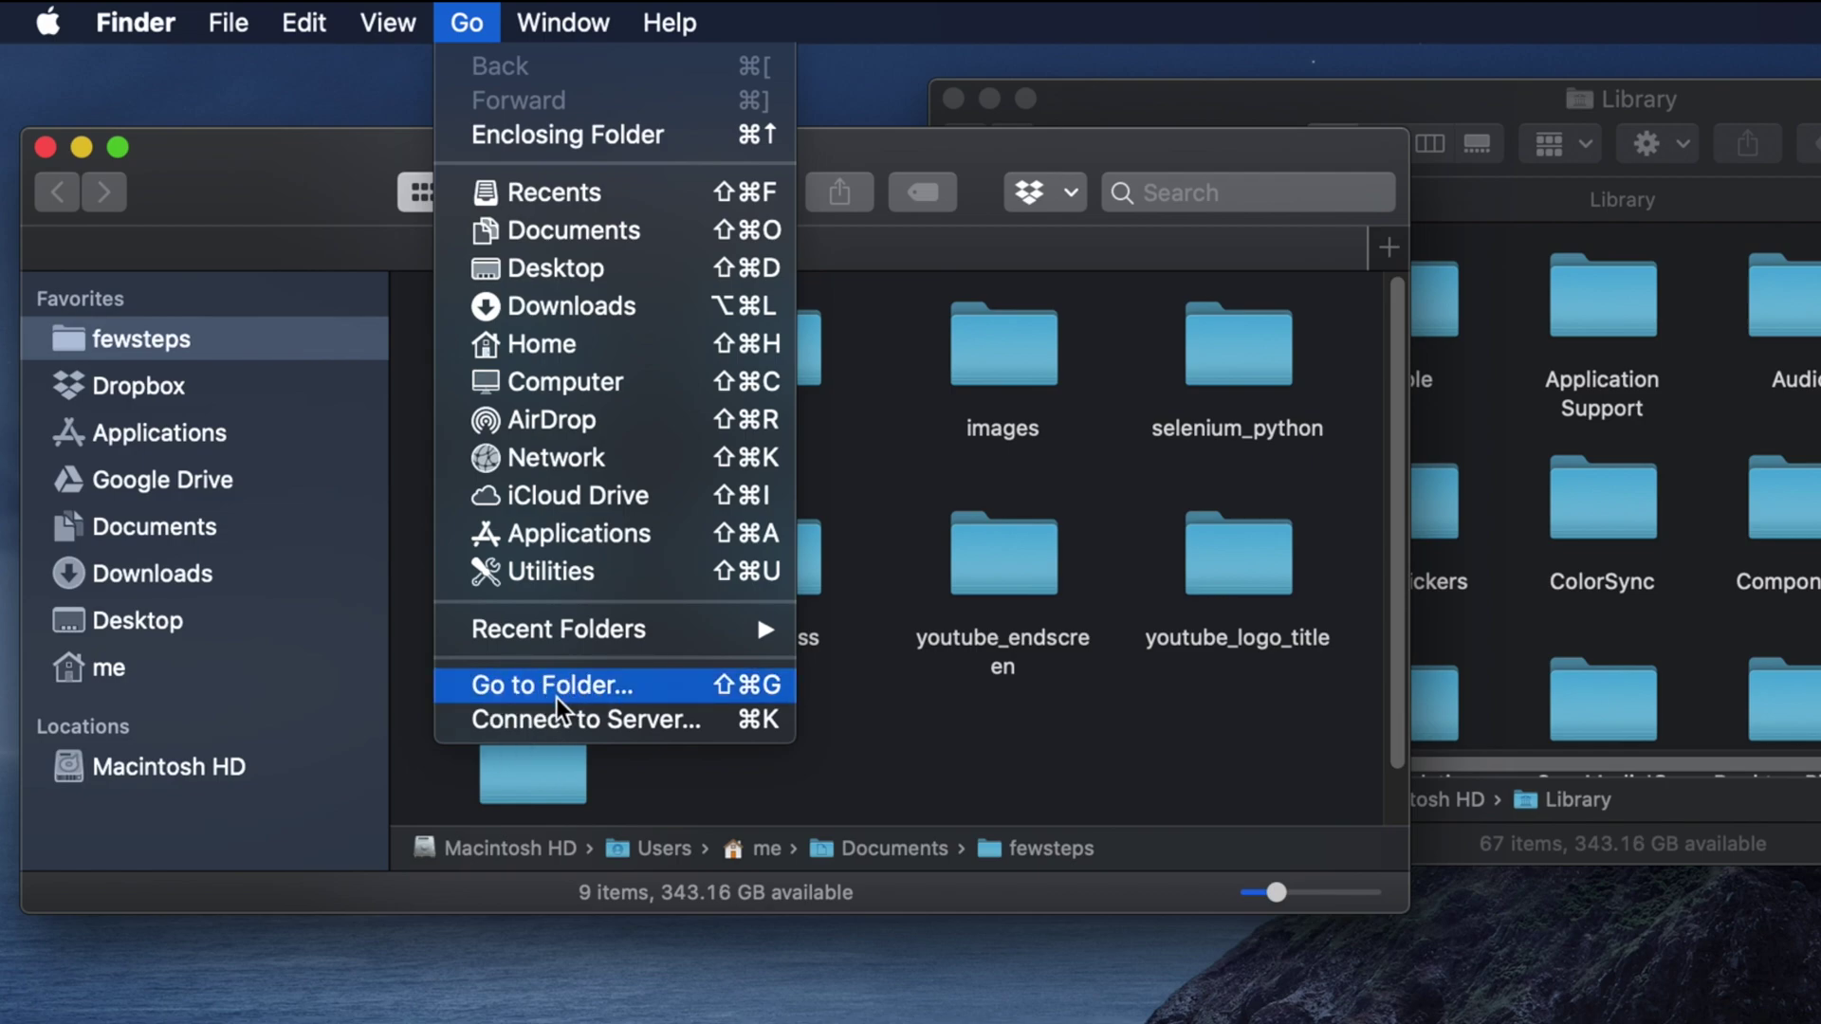
pyautogui.click(556, 695)
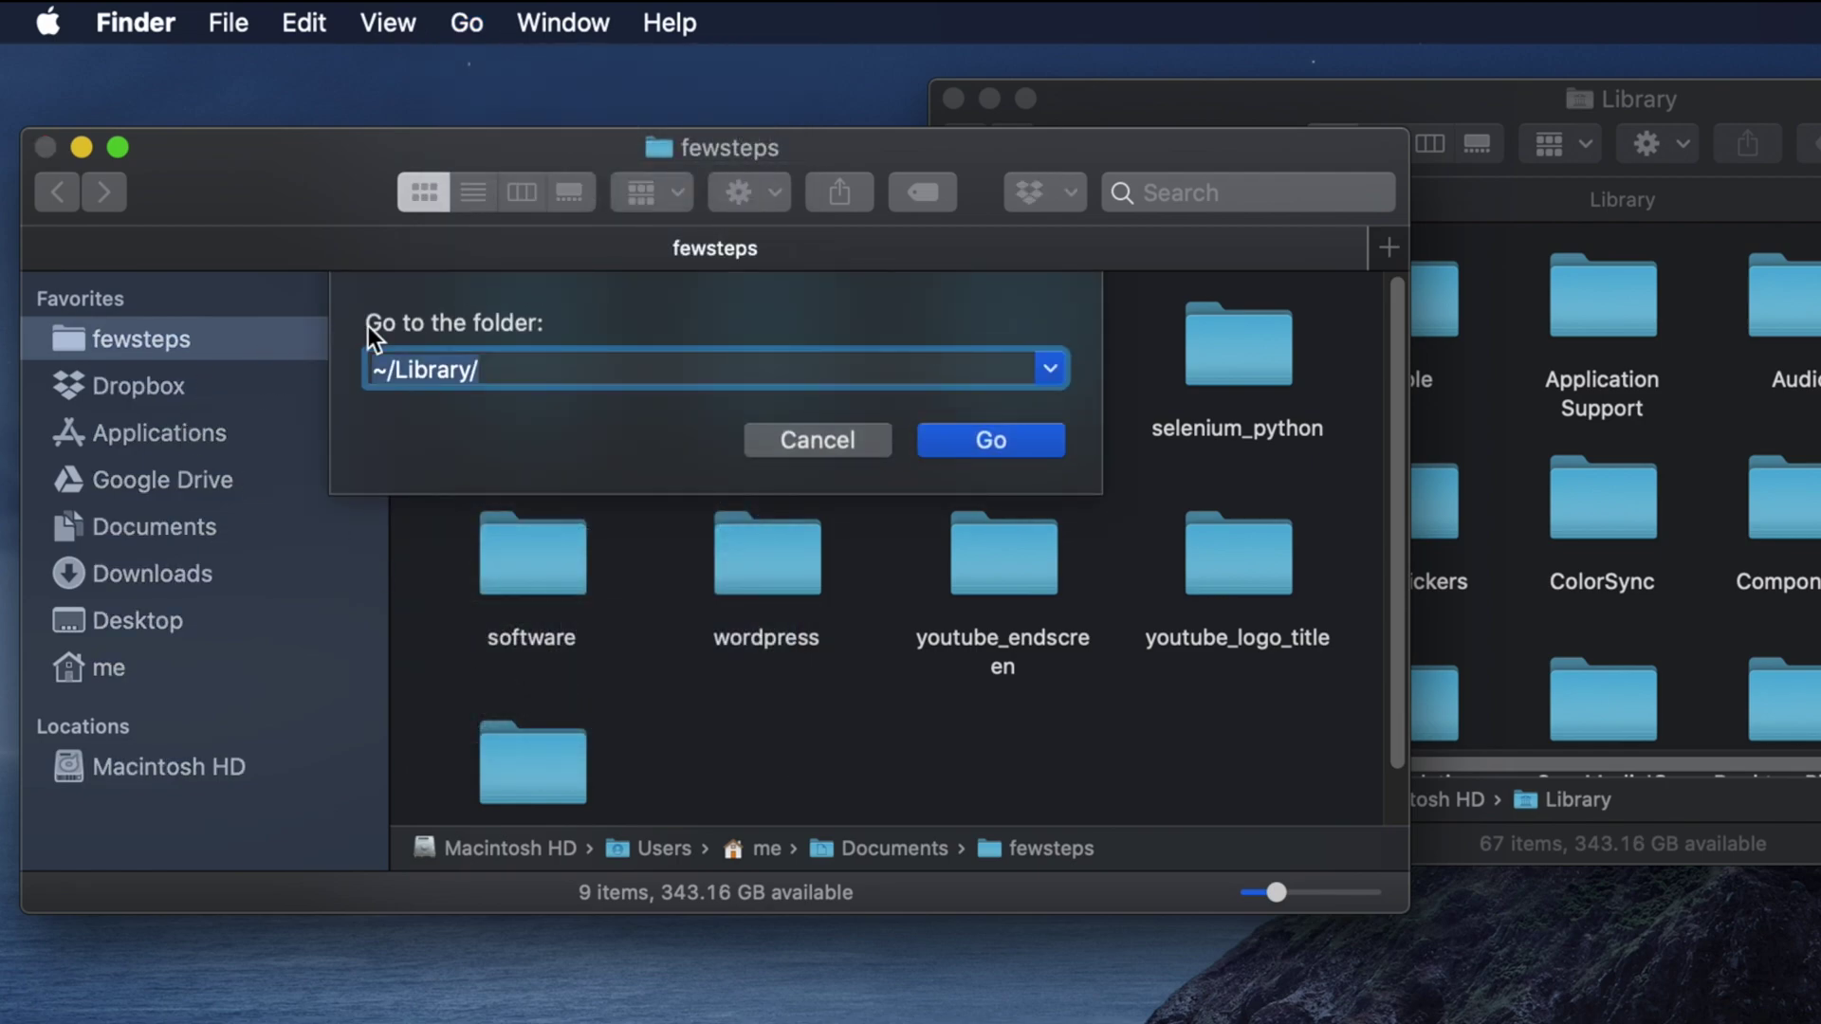
pyautogui.moveTo(541, 370); pyautogui.dragTo(280, 371)
pyautogui.press('BackSpace')
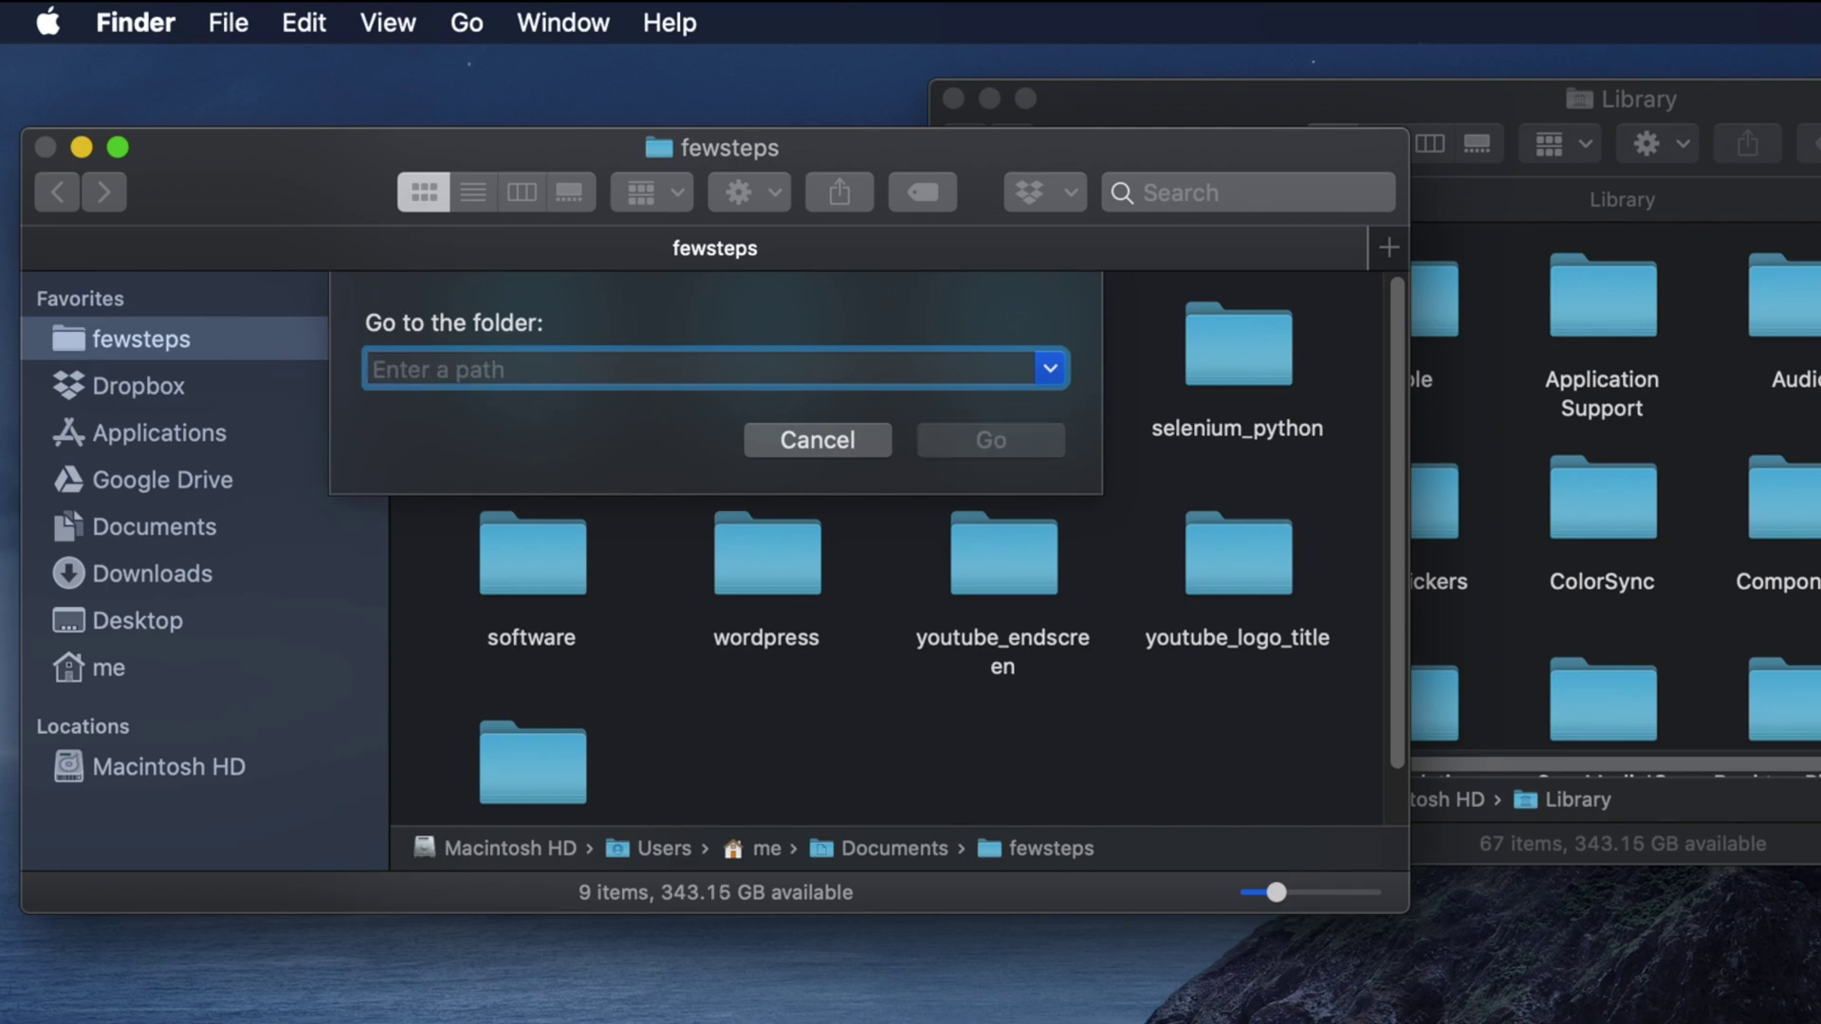
pyautogui.write('~')
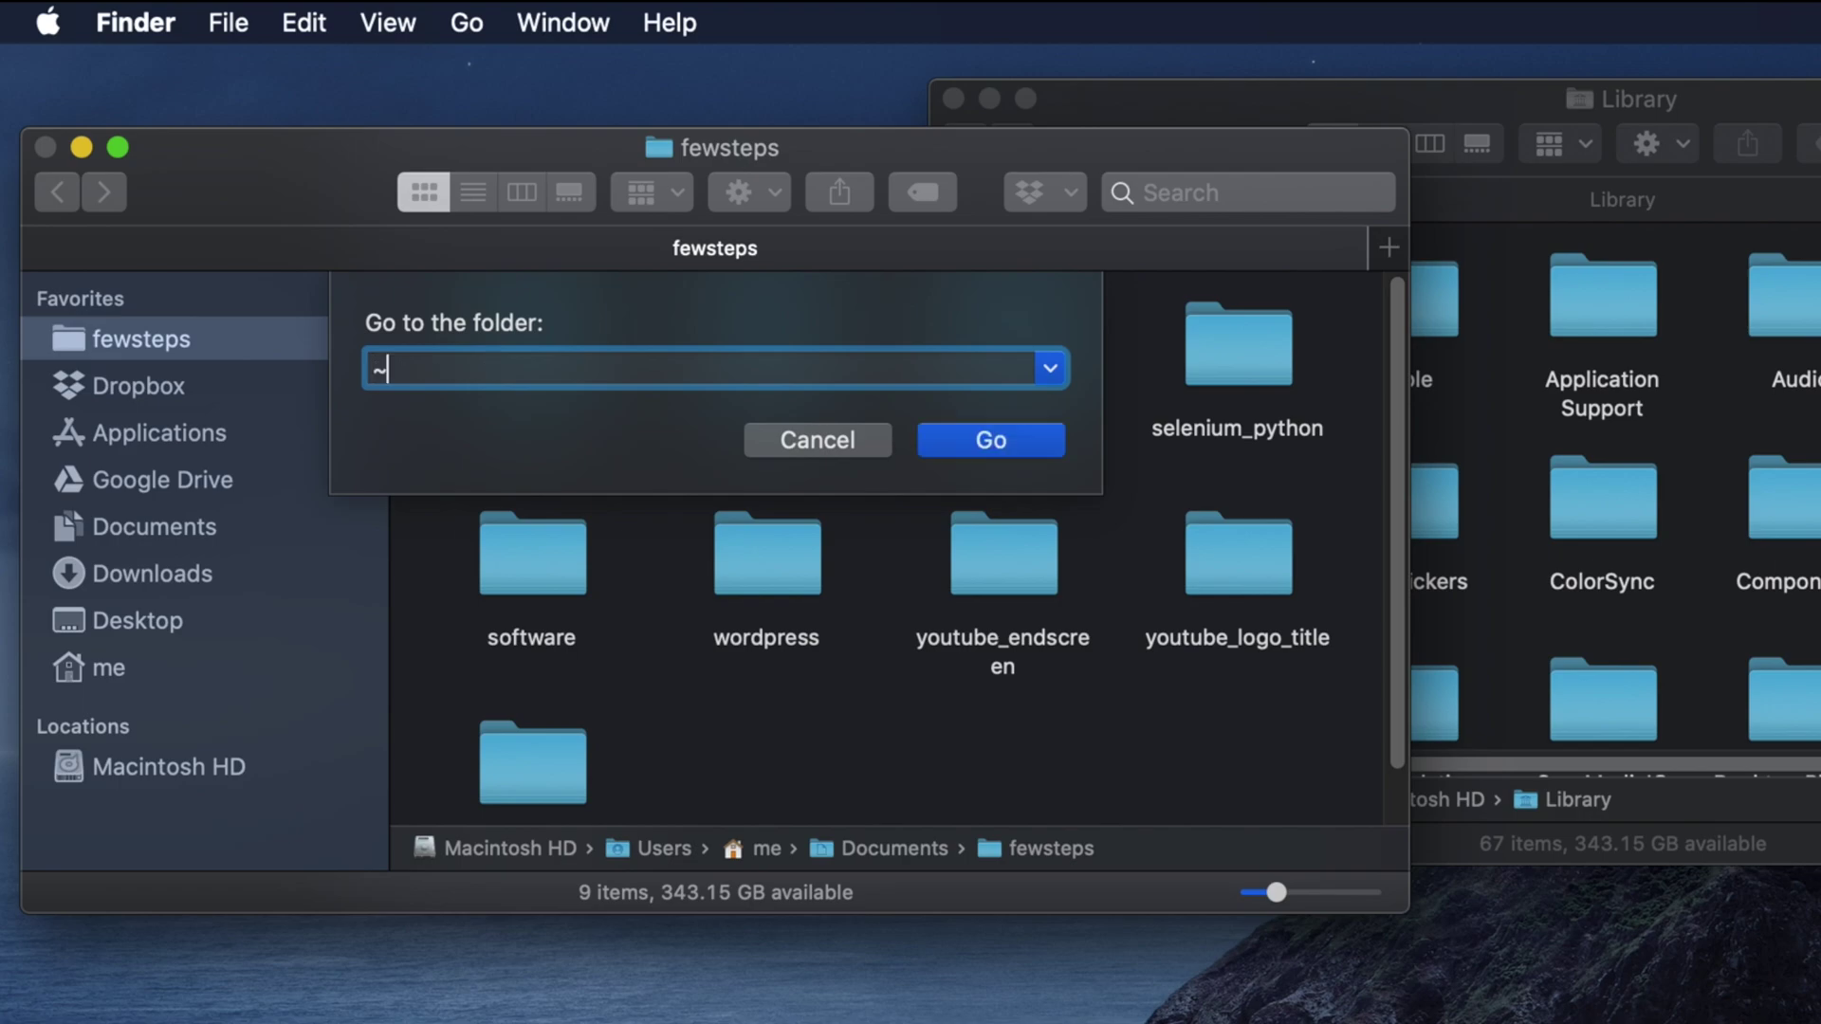
pyautogui.write('/')
pyautogui.write('L')
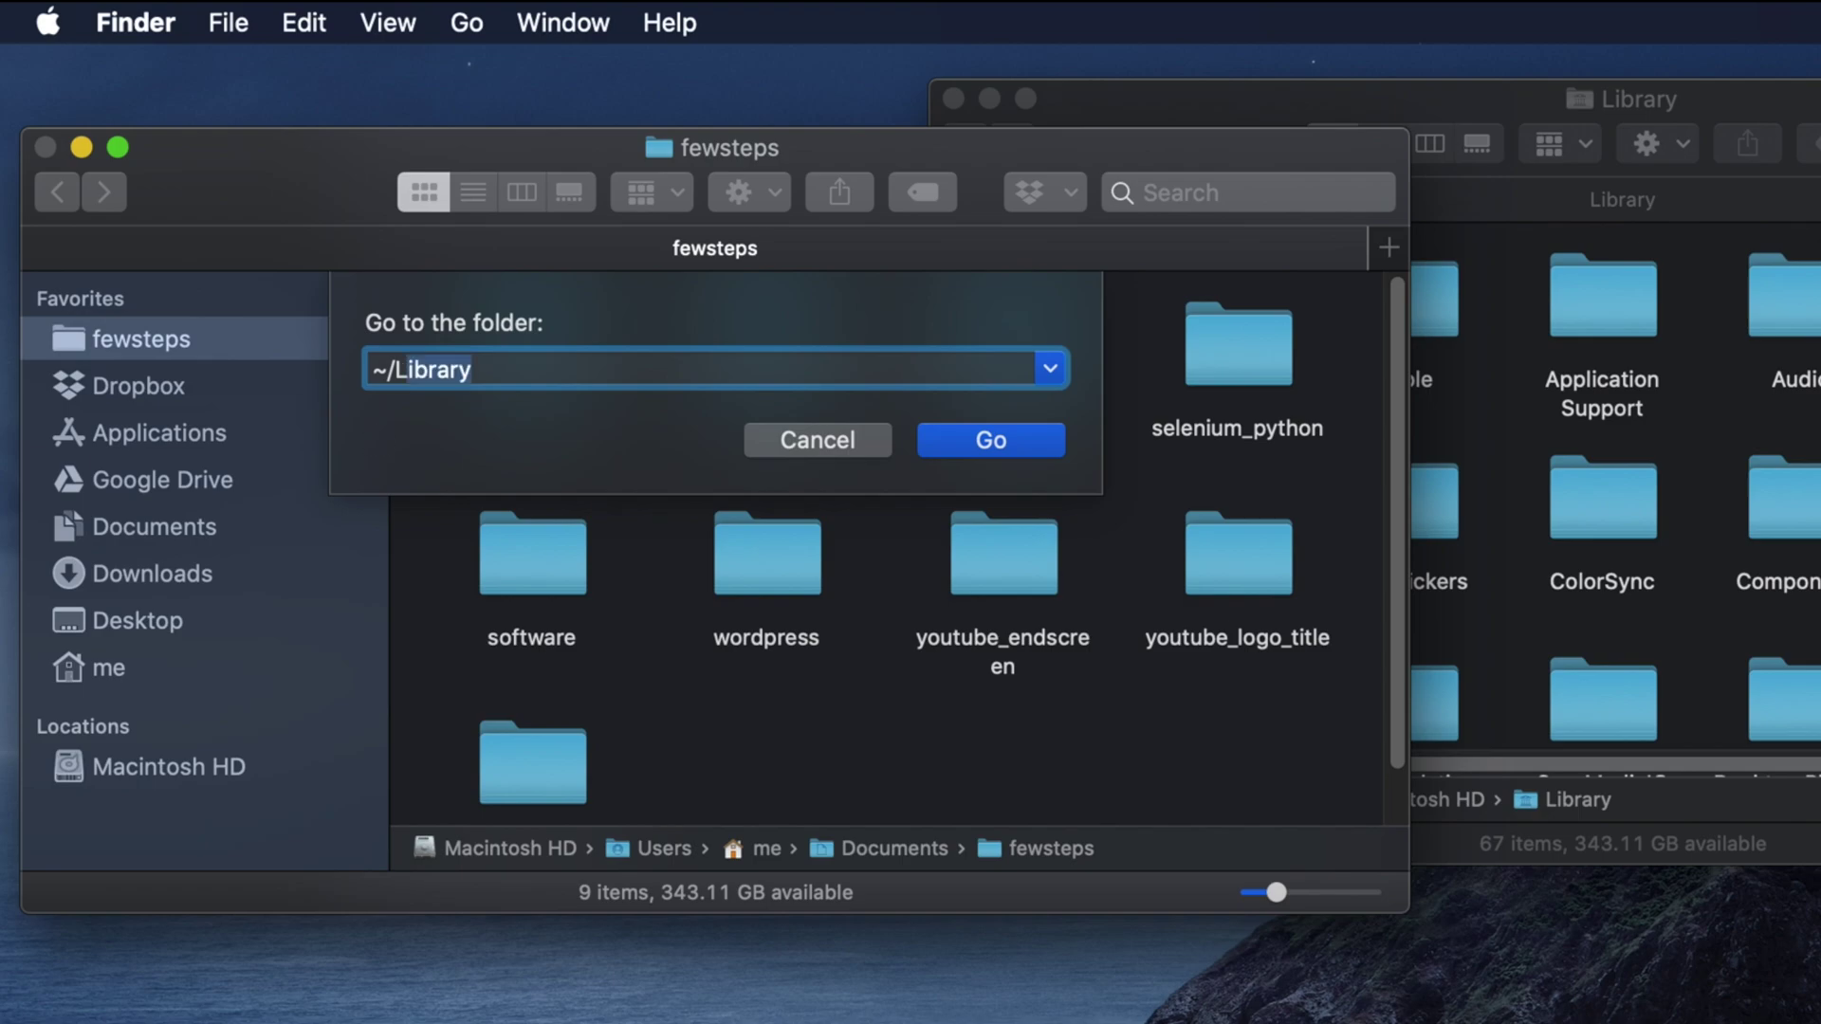
pyautogui.write('ib')
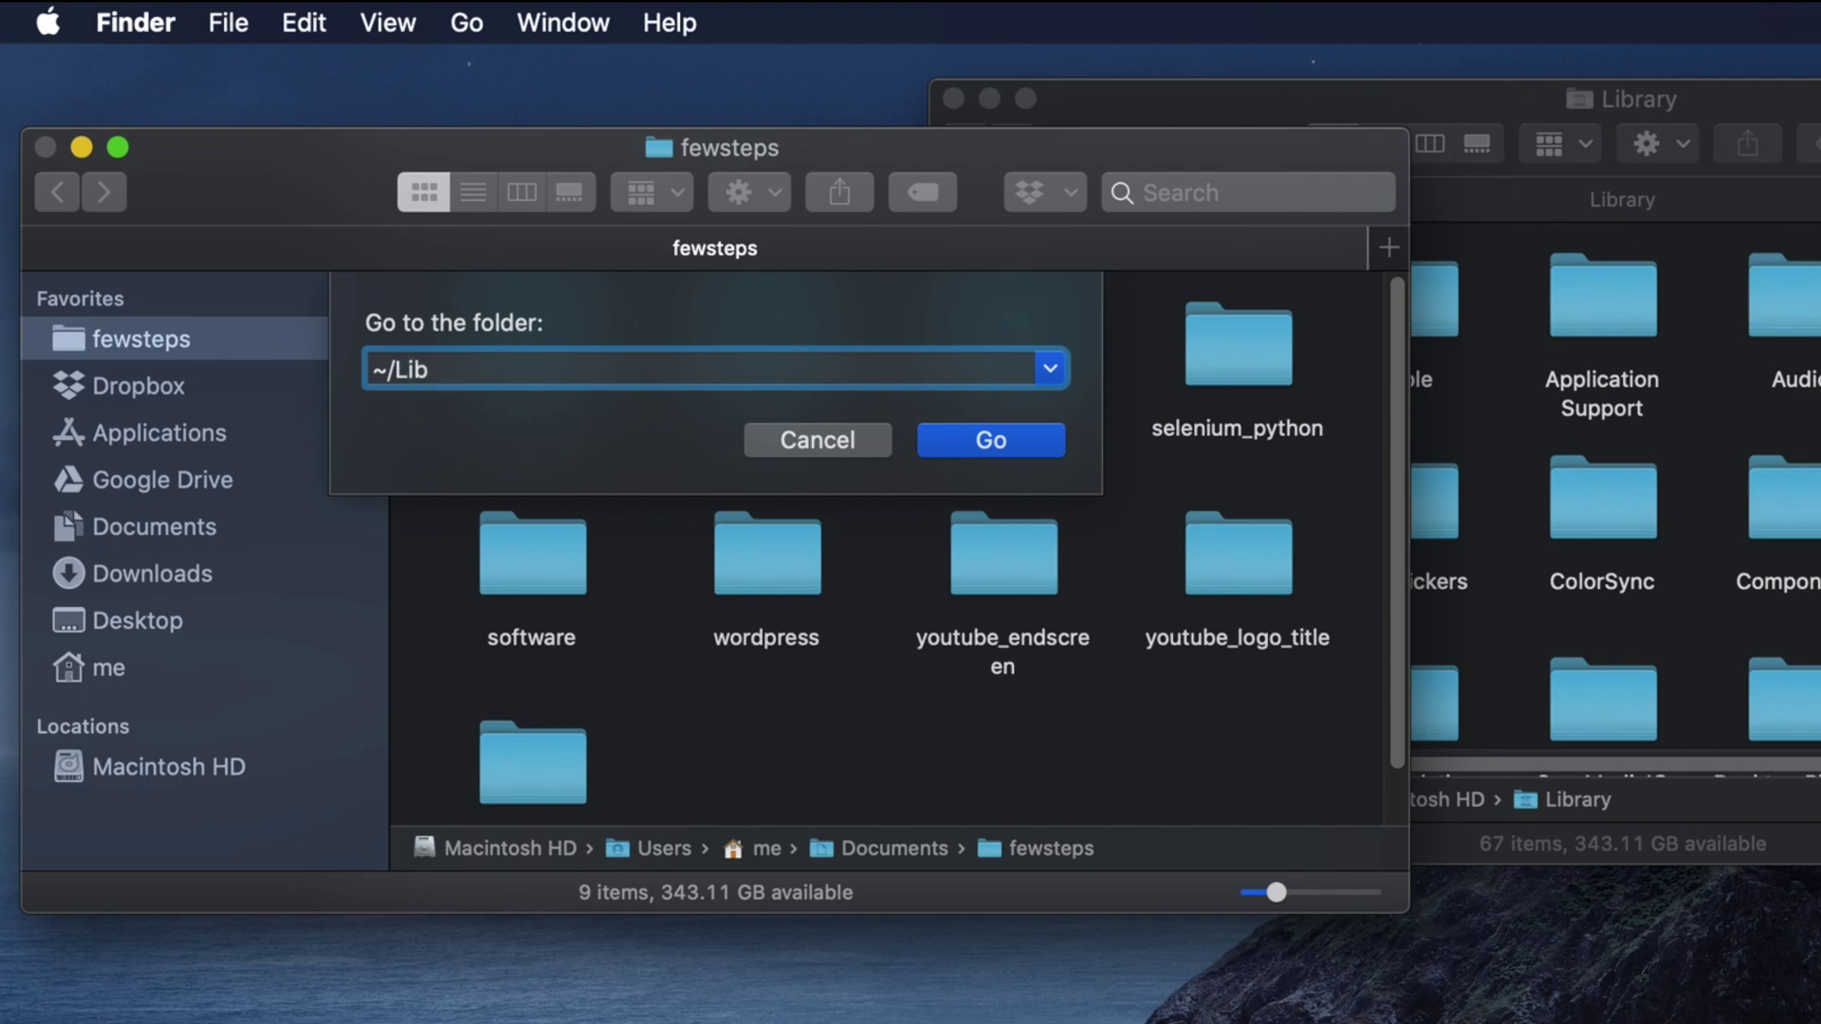
pyautogui.write('rary')
pyautogui.write('/')
# Confirm going to ~/Library, move the other window further right, and bring Library forward.
pyautogui.click(990, 443)
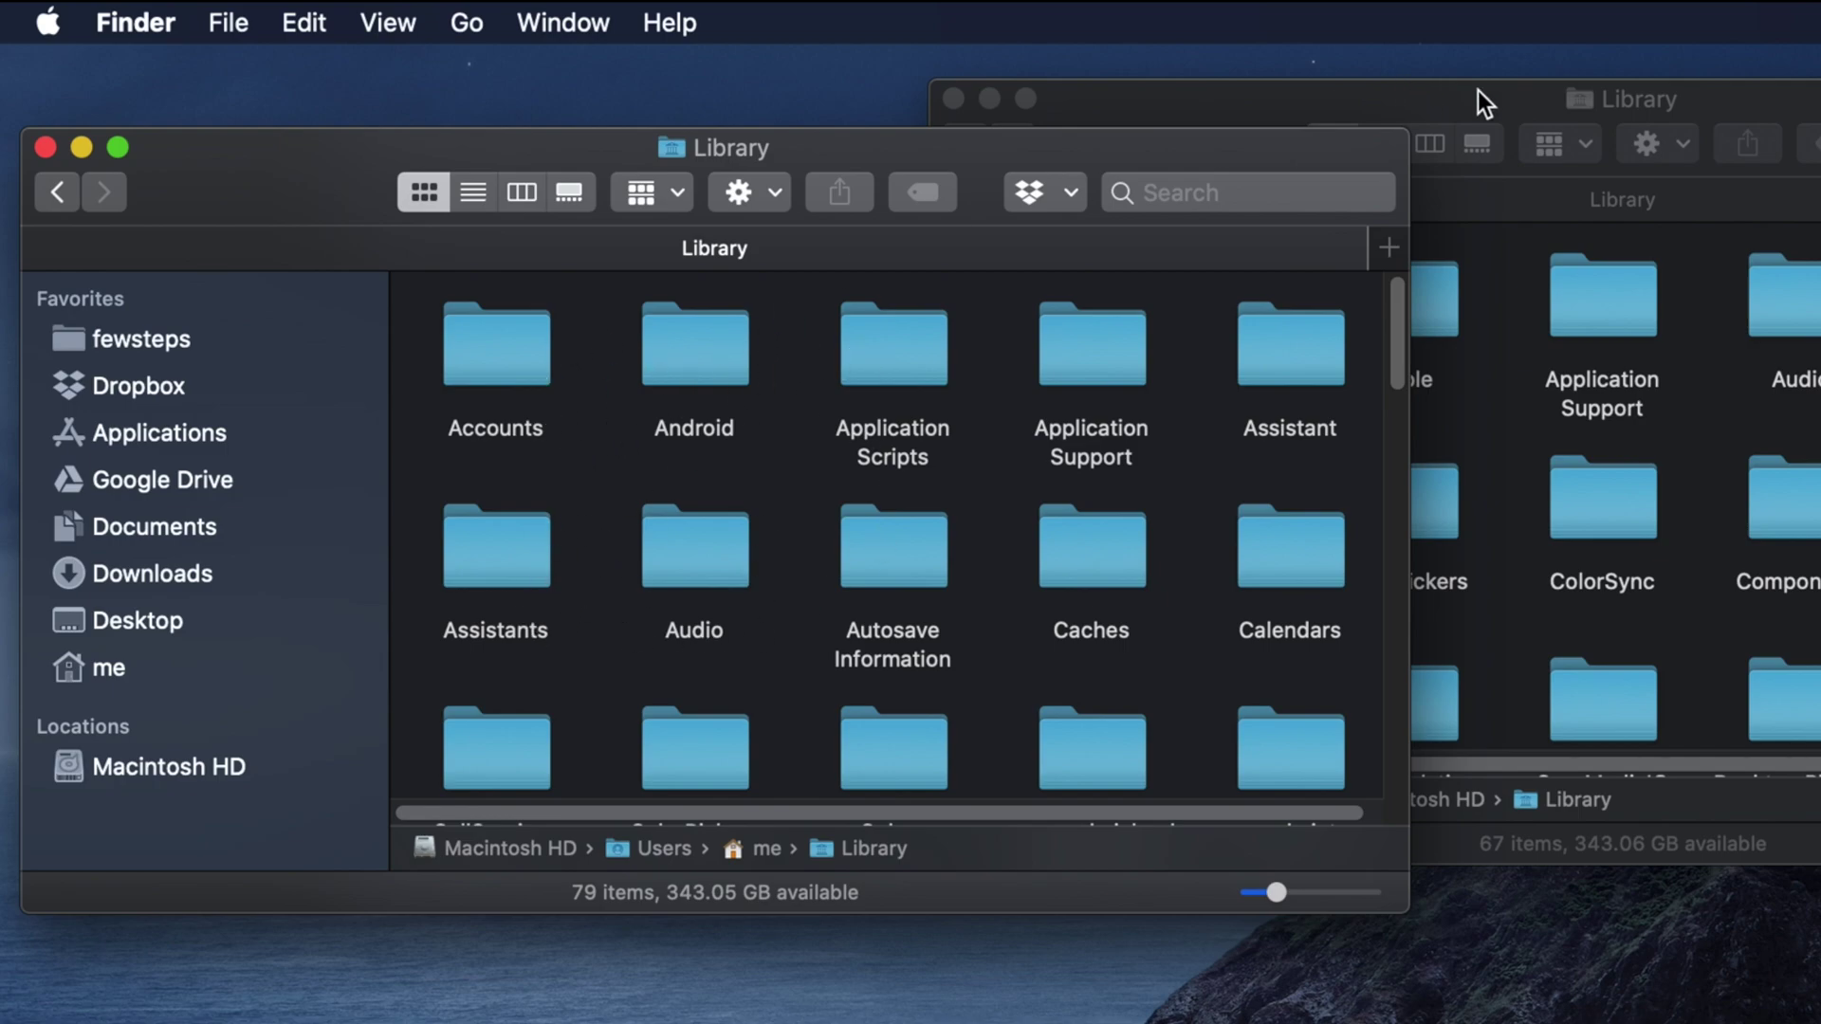
pyautogui.moveTo(1479, 89); pyautogui.dragTo(1782, 109)
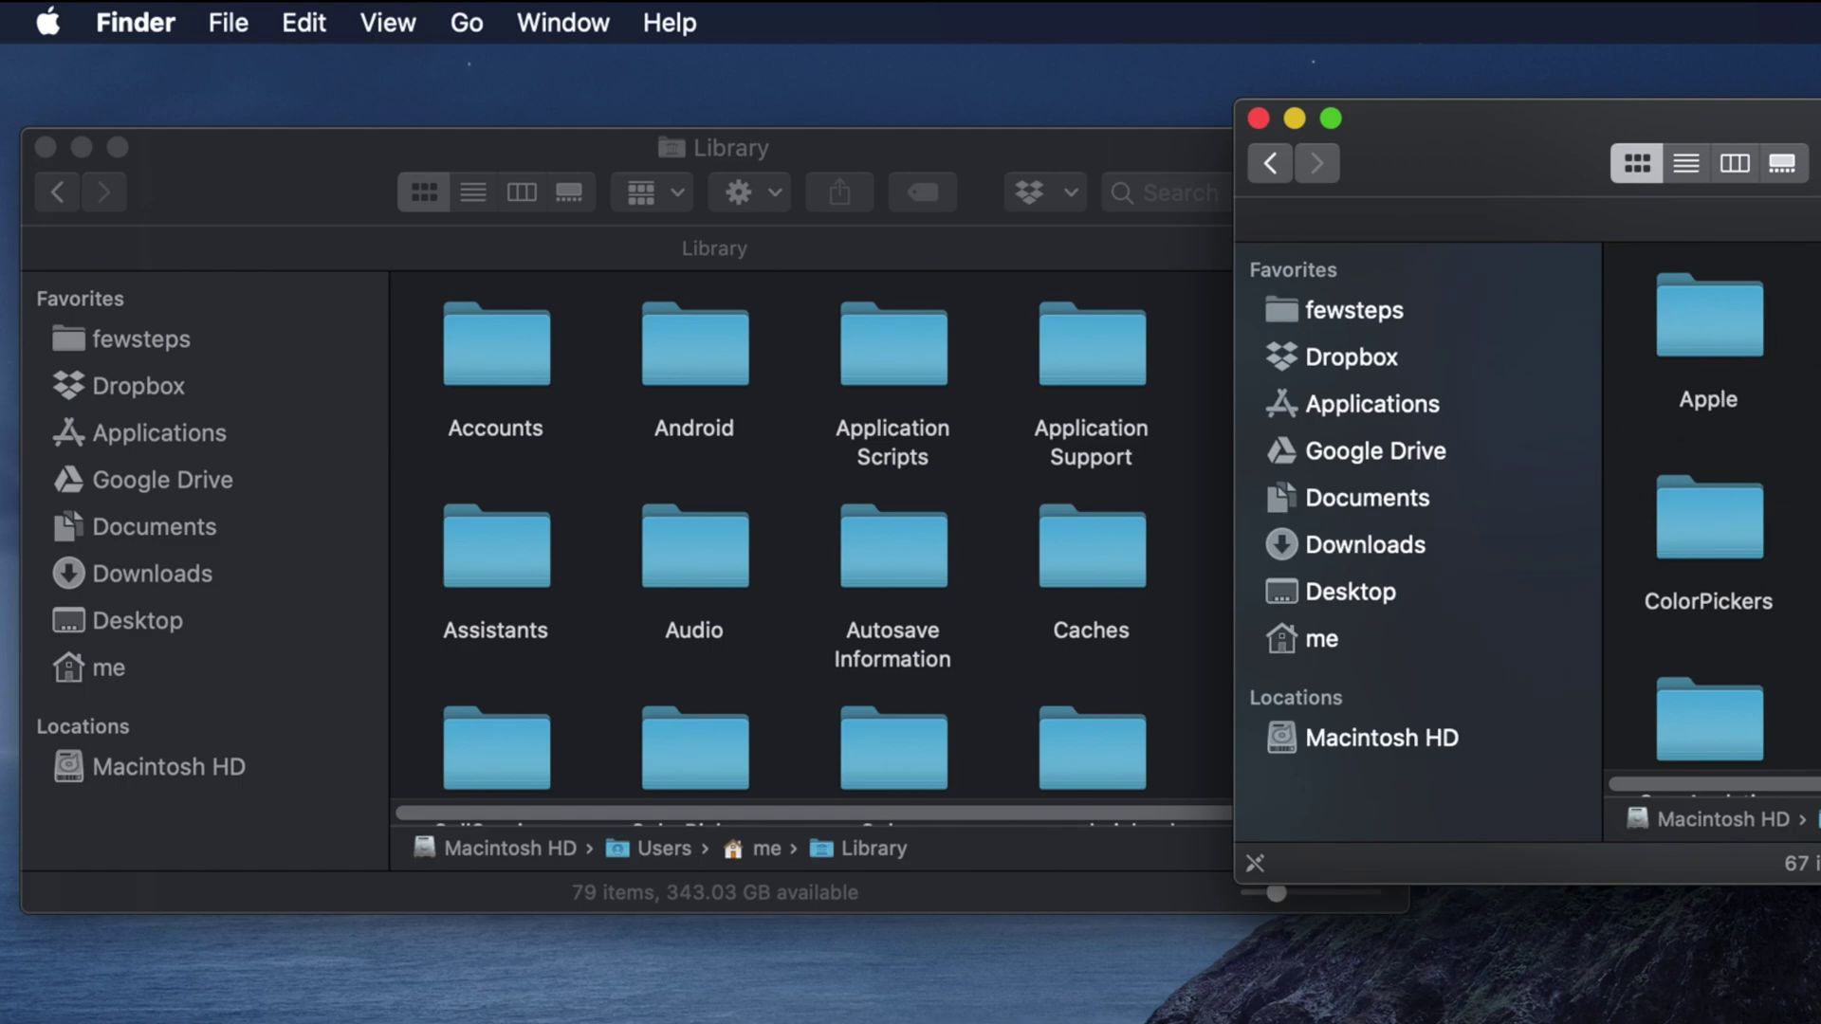
pyautogui.click(955, 148)
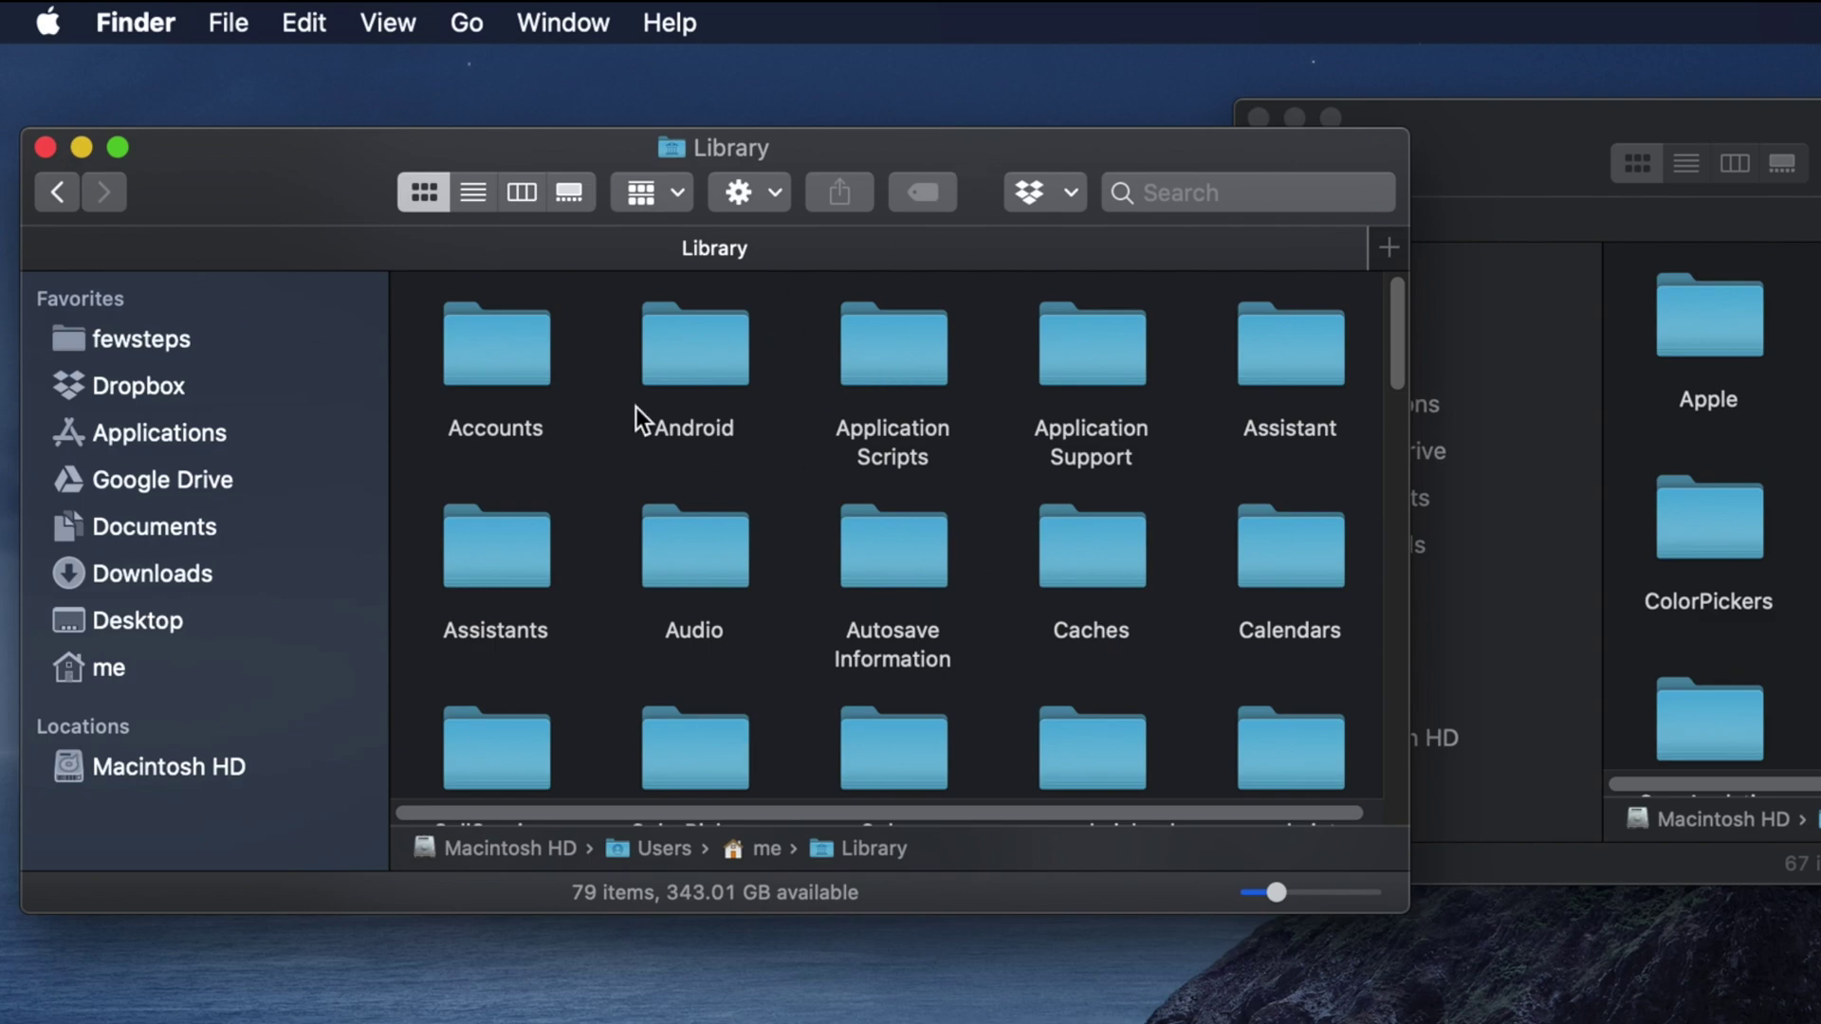
pyautogui.moveTo(1402, 308)
pyautogui.mouseDown()
pyautogui.moveTo(1356, 790)
pyautogui.moveTo(1337, 236)
pyautogui.mouseUp()
# Close both Finder windows and open a fresh Finder window on the fewsteps folder.
pyautogui.click(47, 148)
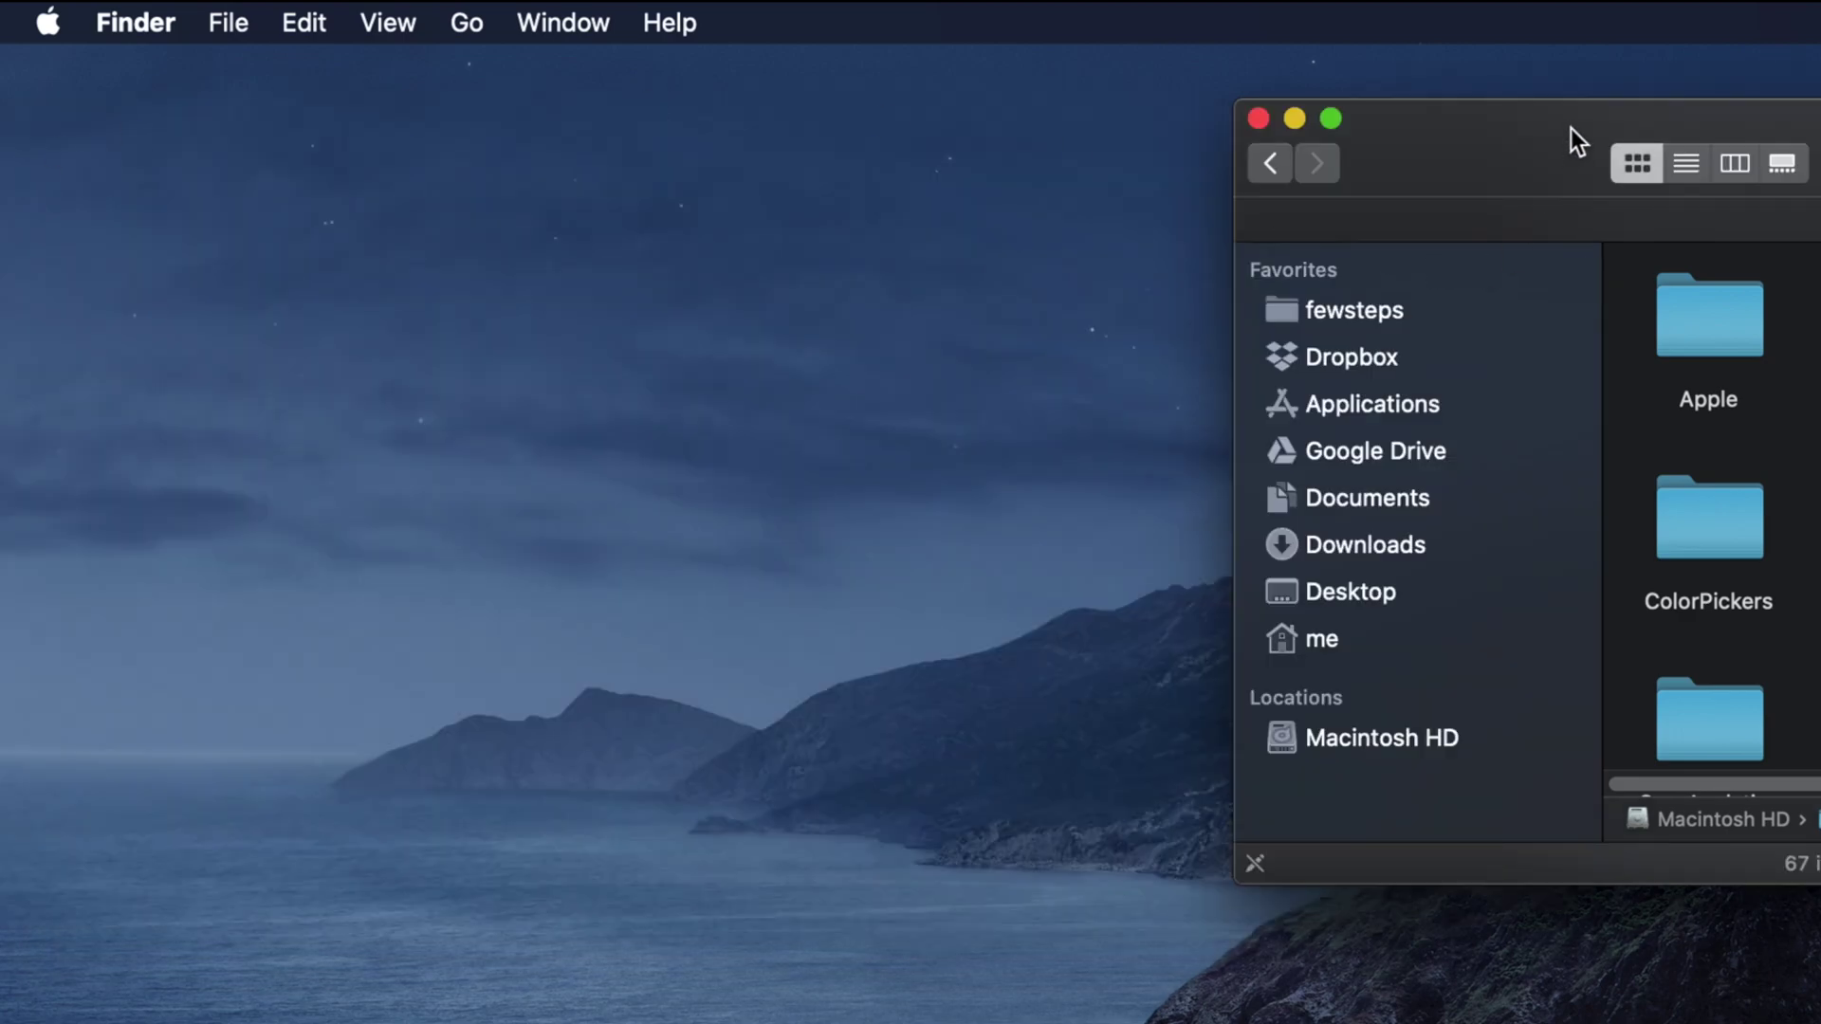
pyautogui.click(1260, 119)
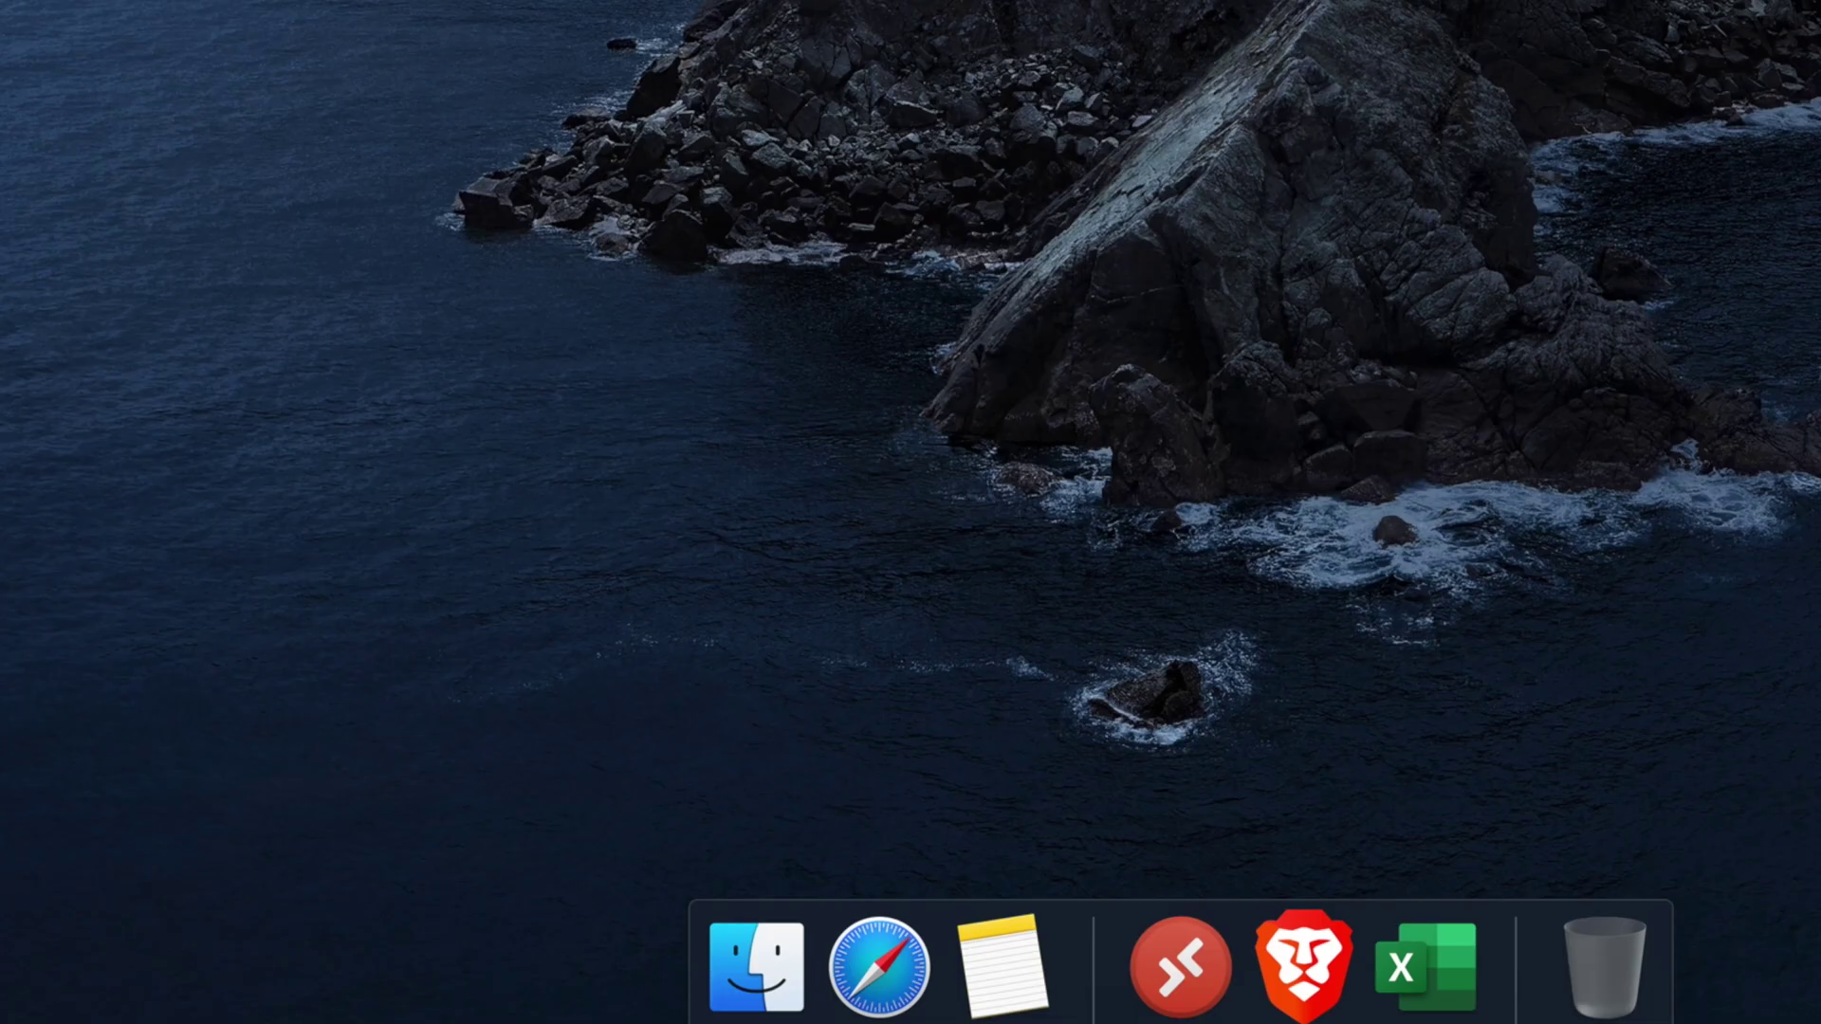
pyautogui.click(749, 981)
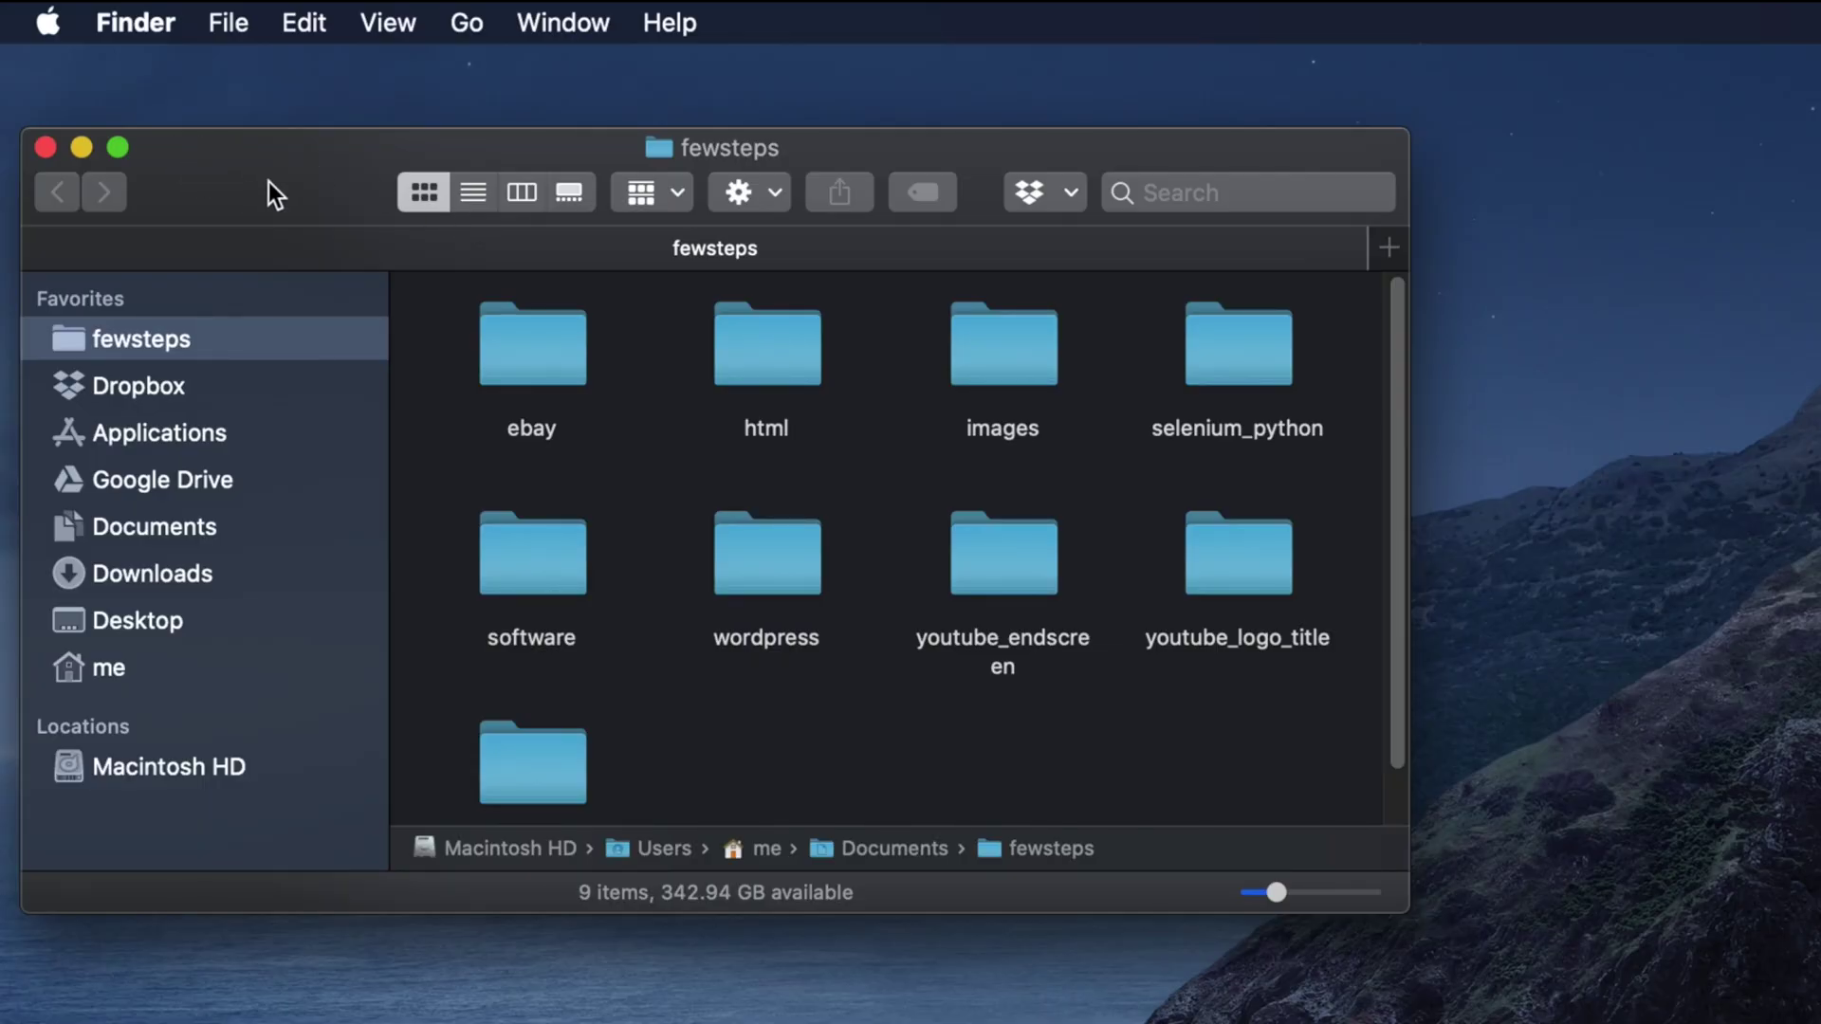
pyautogui.moveTo(259, 153); pyautogui.dragTo(246, 141)
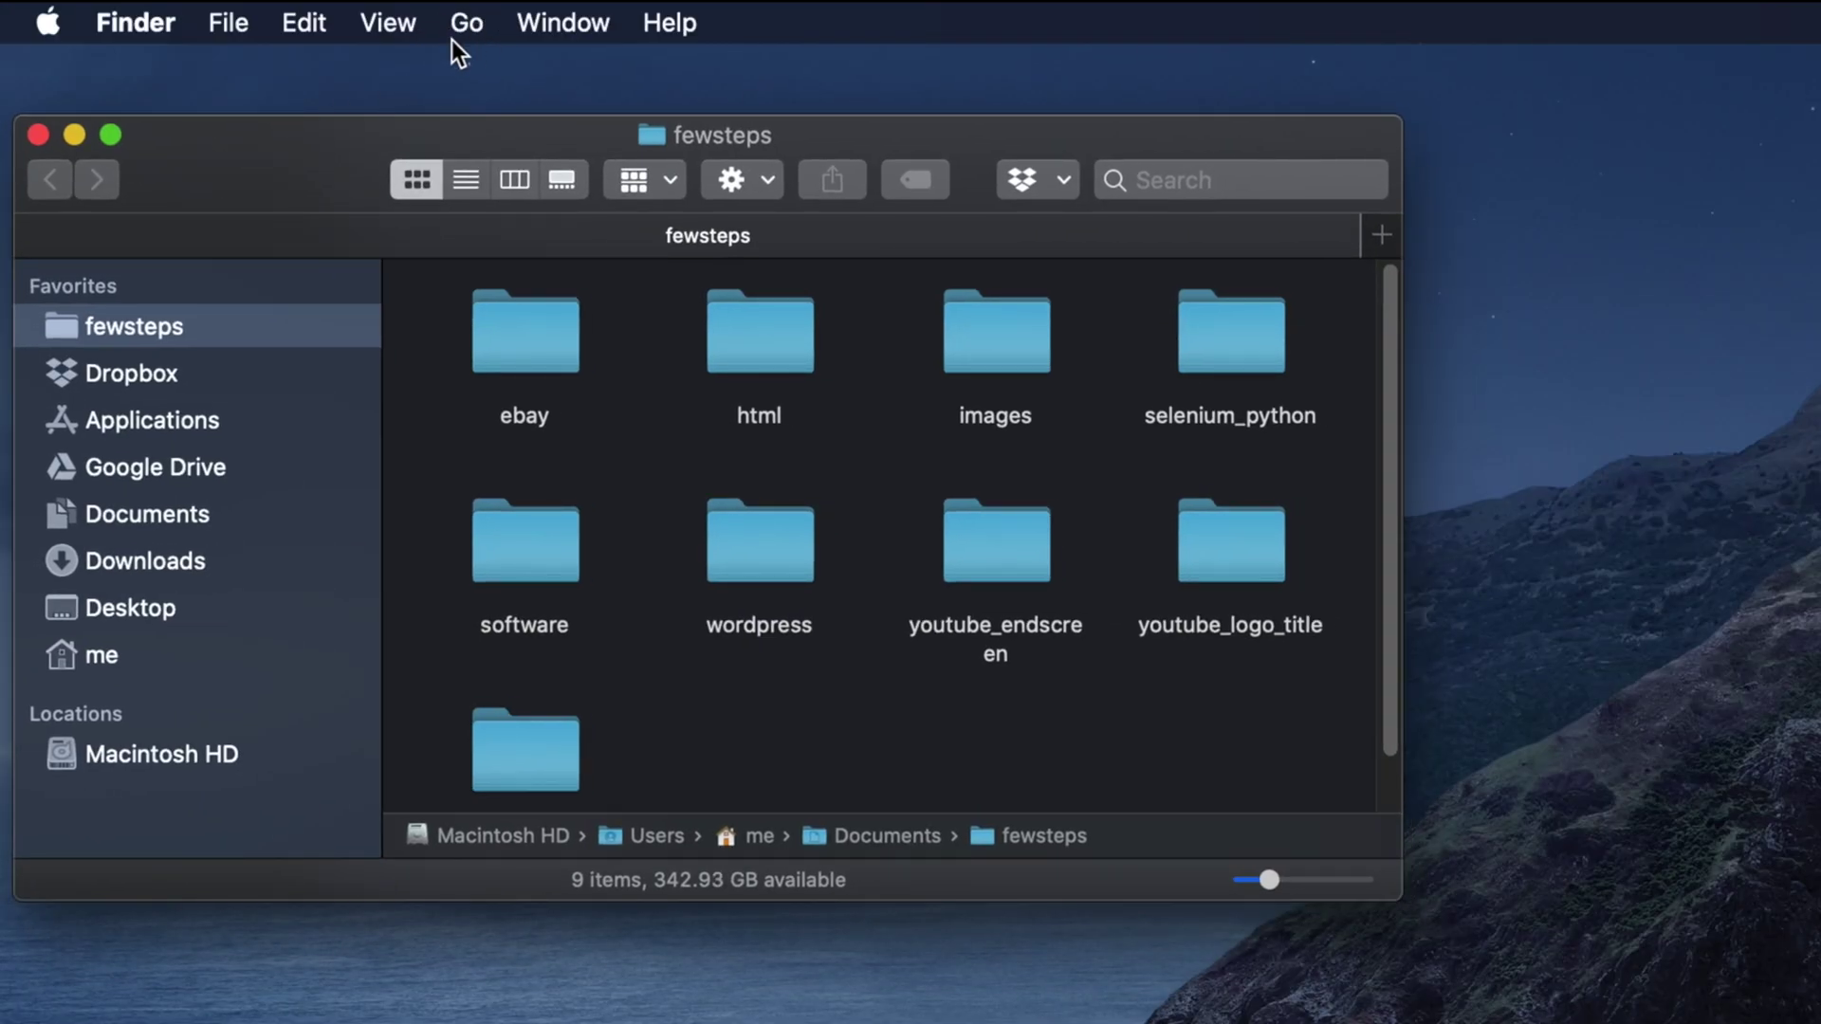
# Show the Go menu's destinations list, dismiss it, then show it again.
pyautogui.click(466, 23)
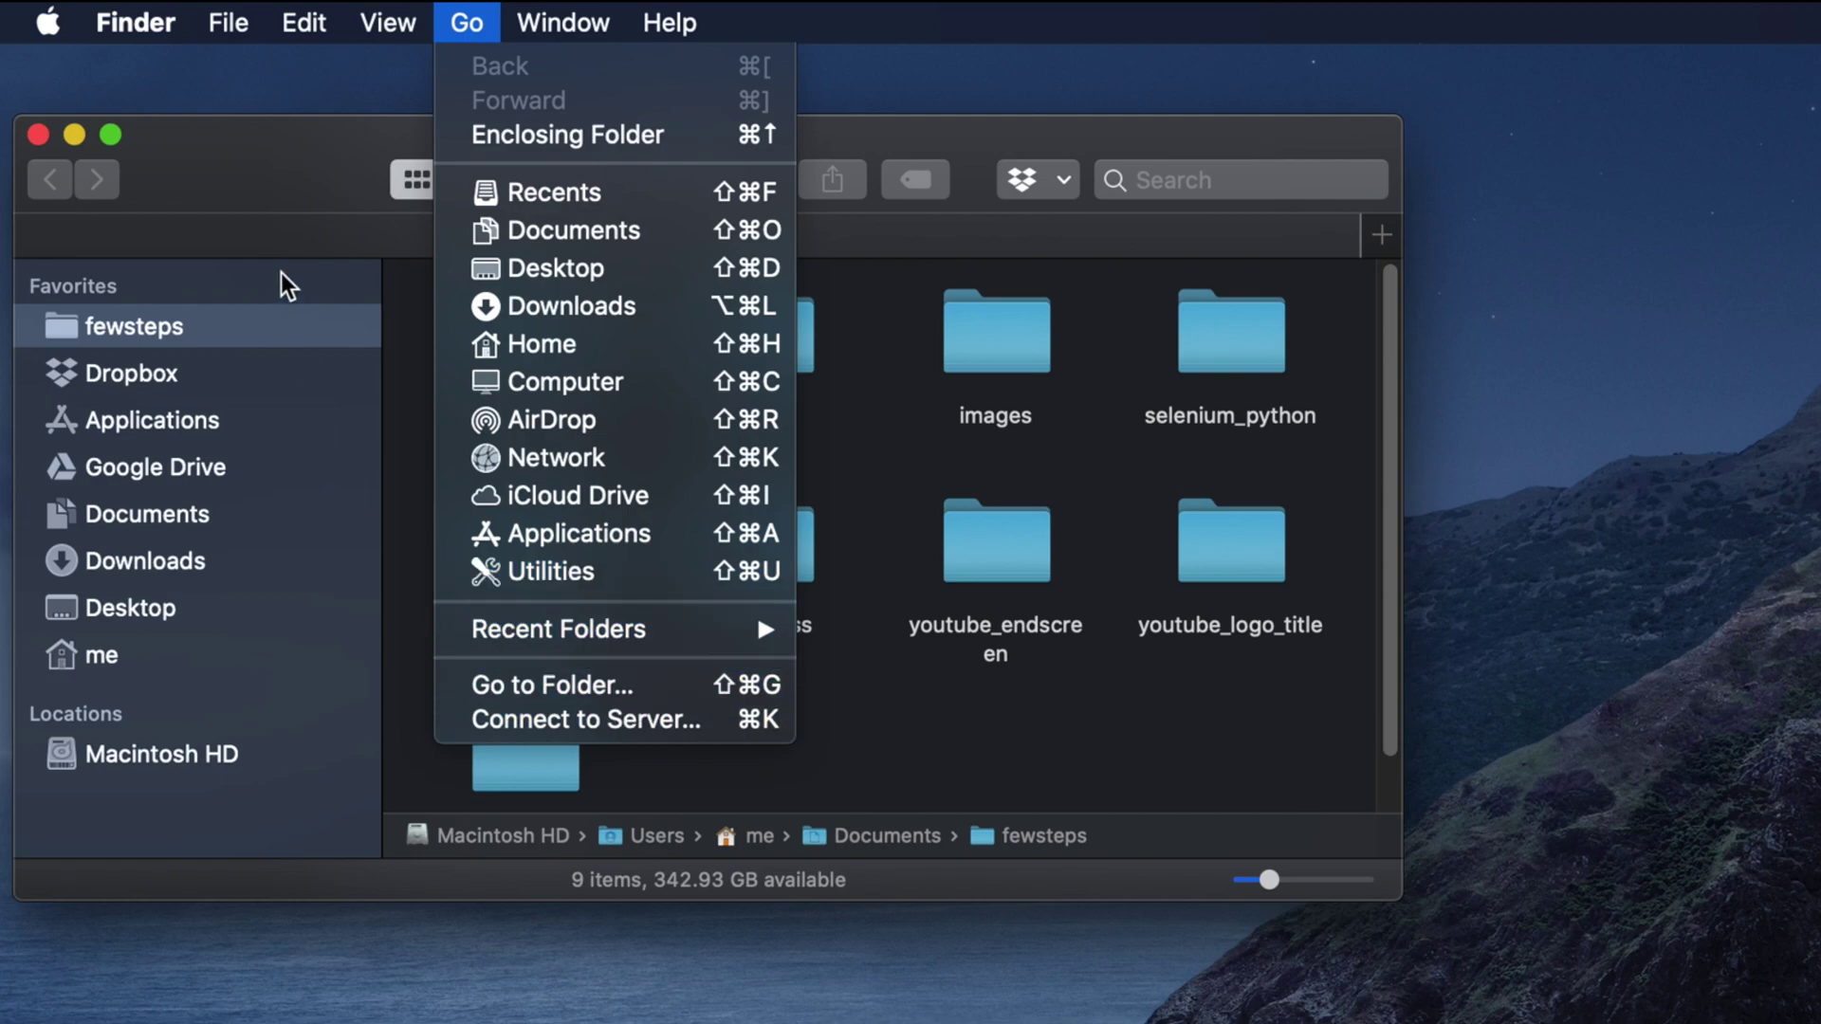
pyautogui.click(301, 141)
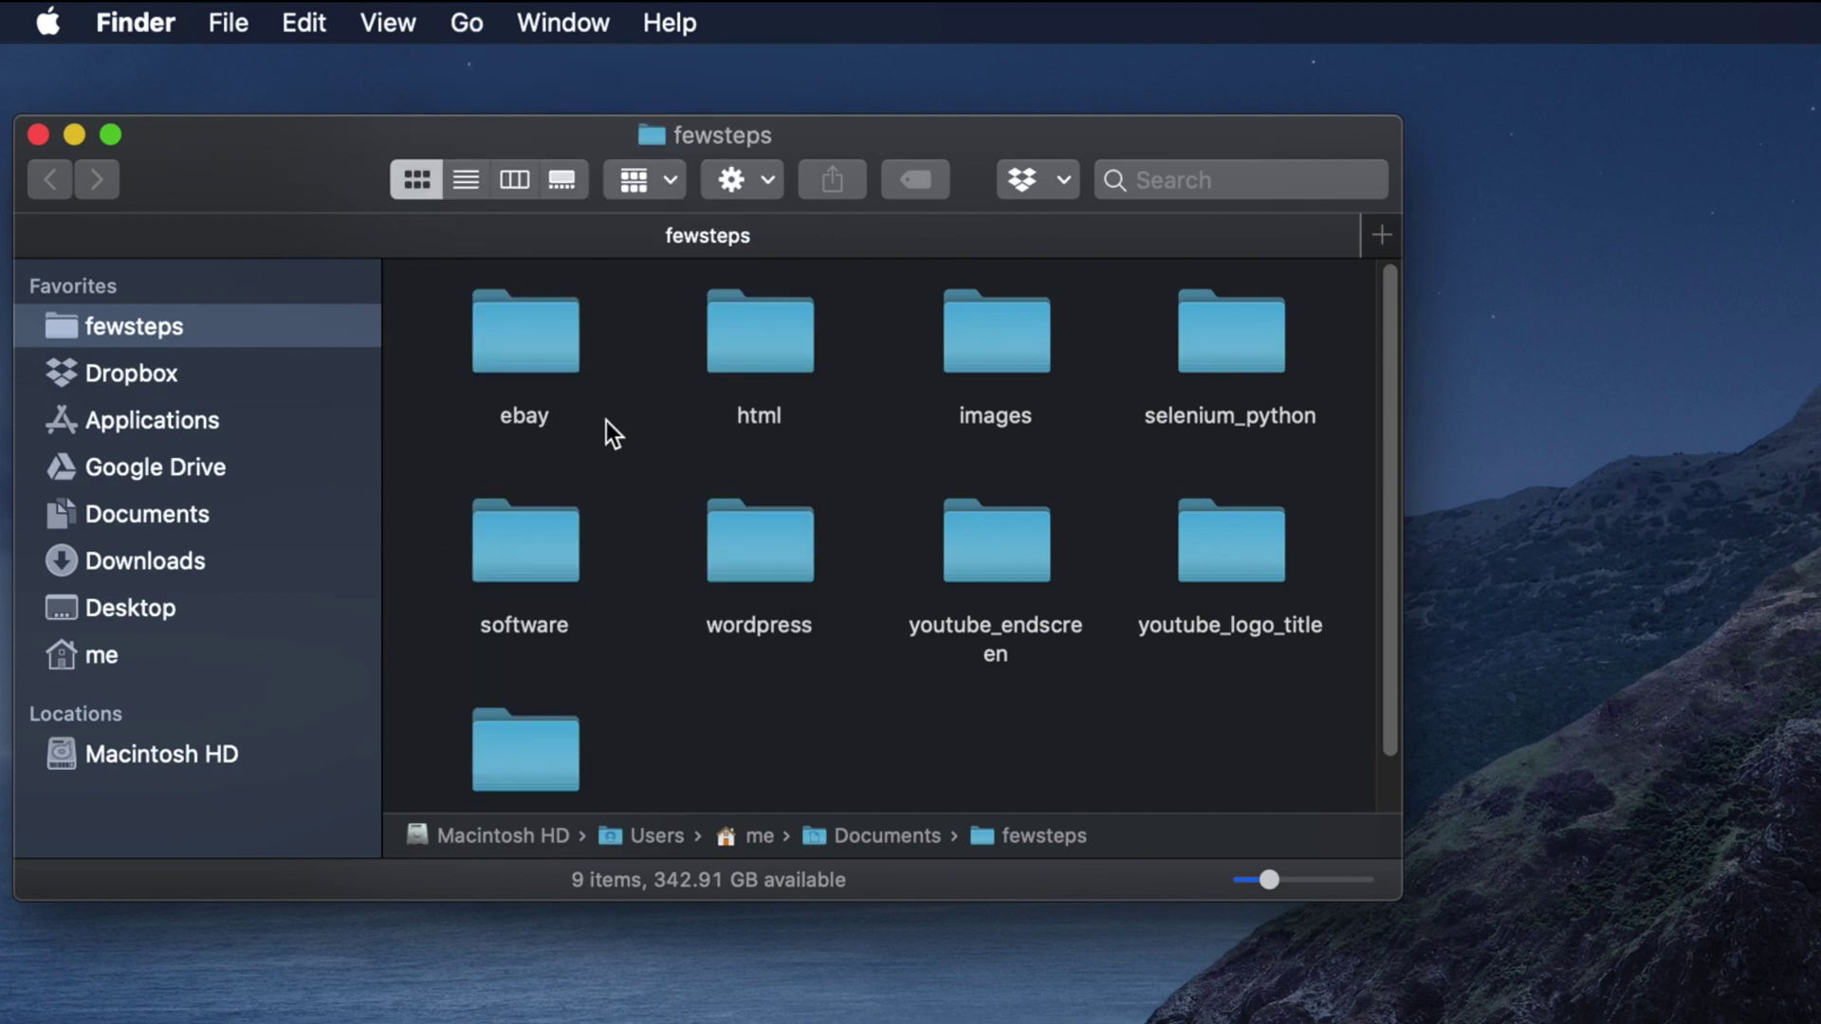
pyautogui.click(474, 29)
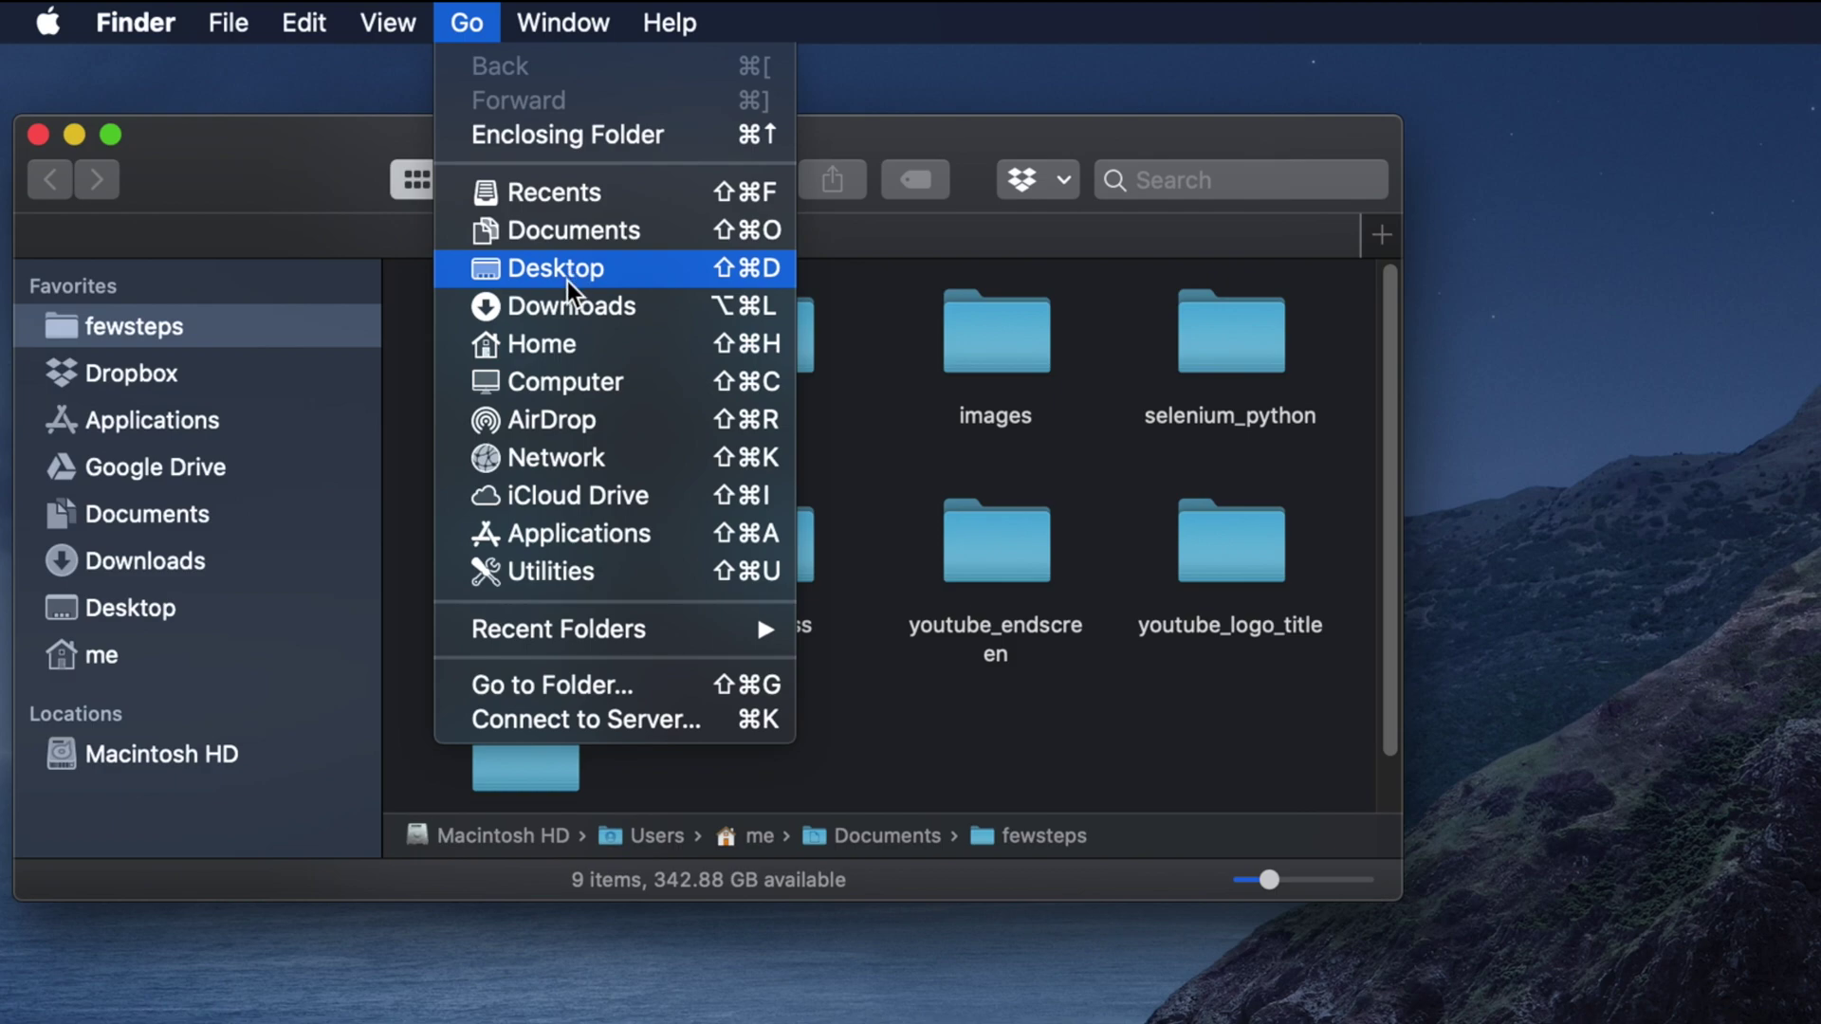
# Hold Option to reveal Library in the Go menu and open it, showing 79 items.
pyautogui.press('alt')
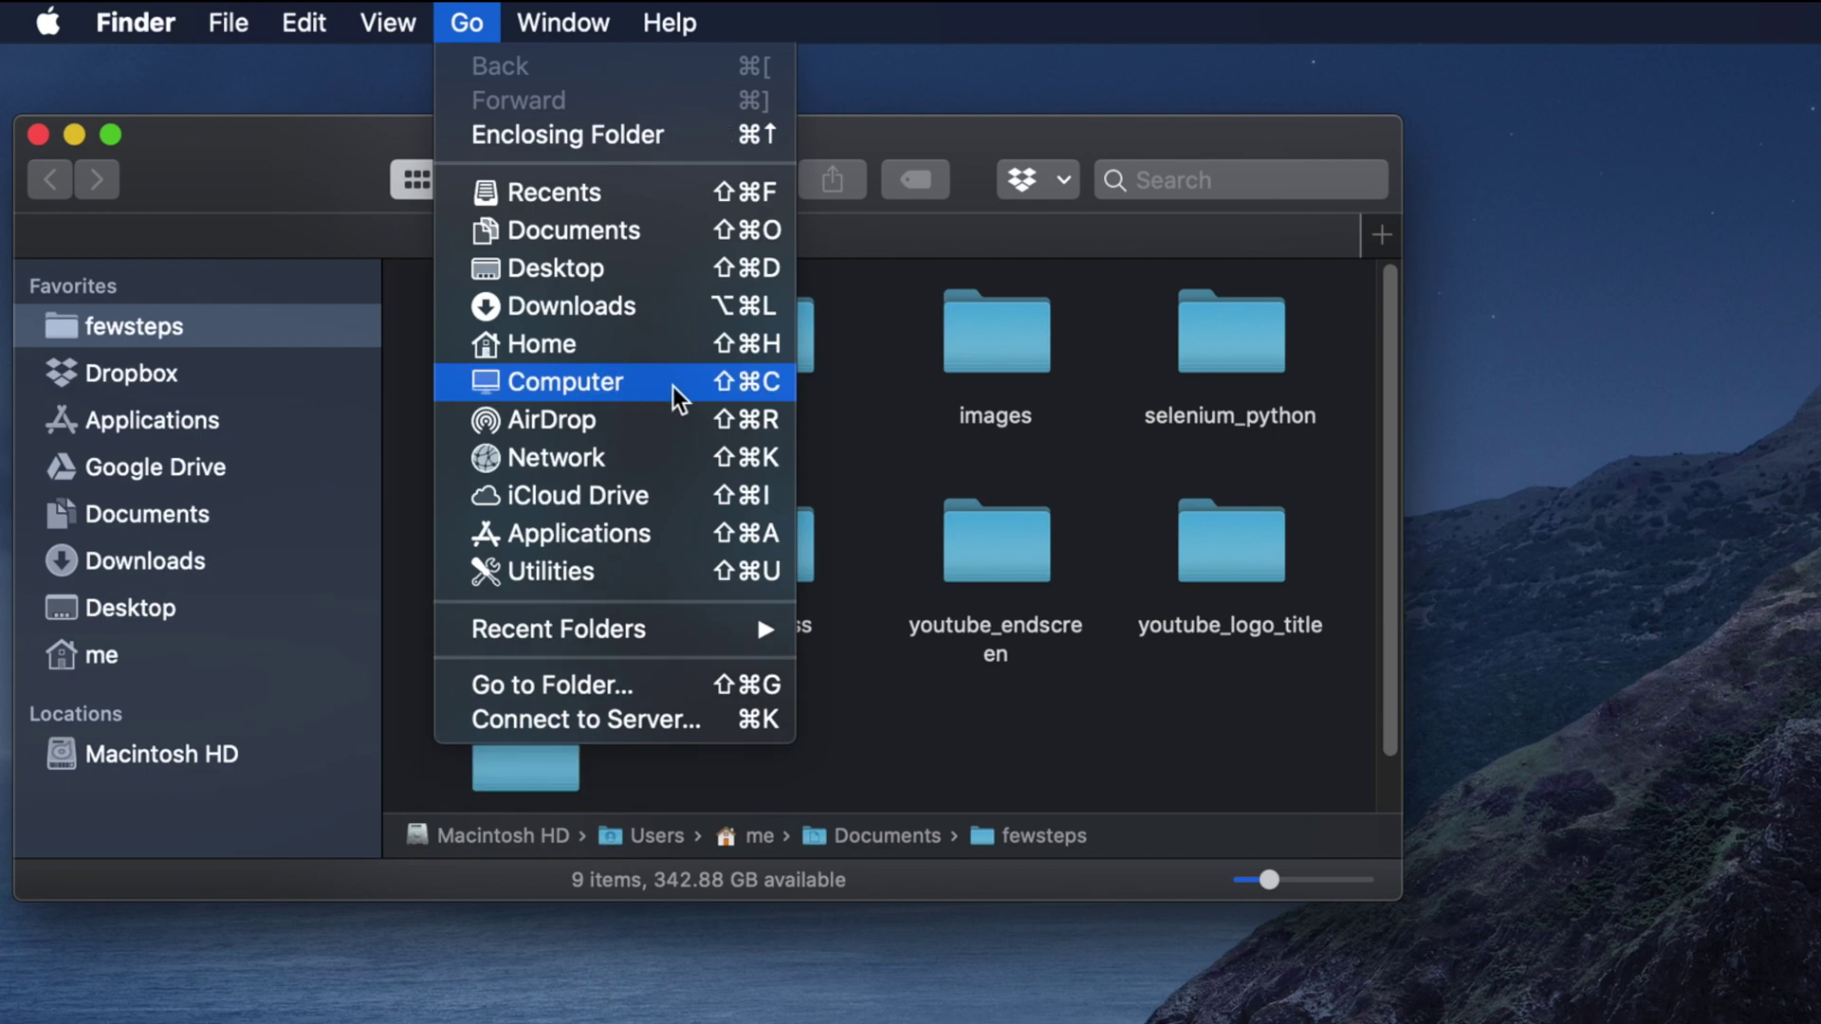
pyautogui.press('alt')
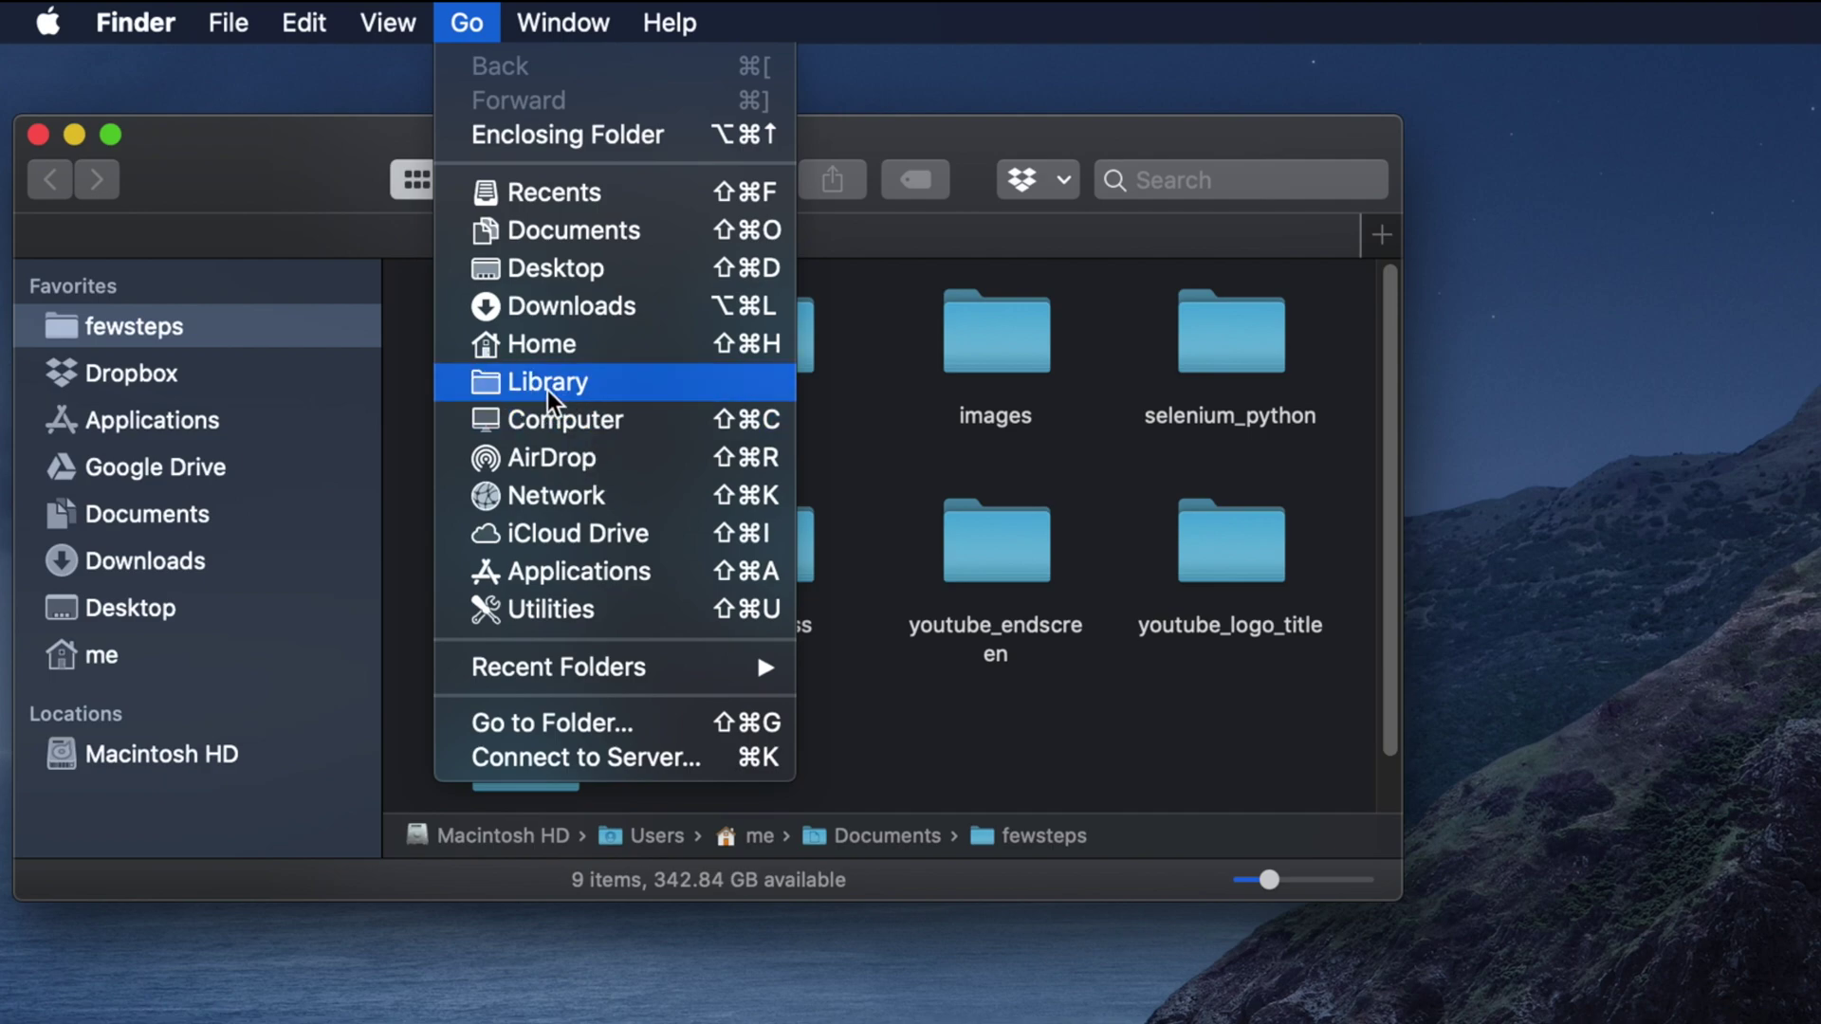
pyautogui.click(549, 385)
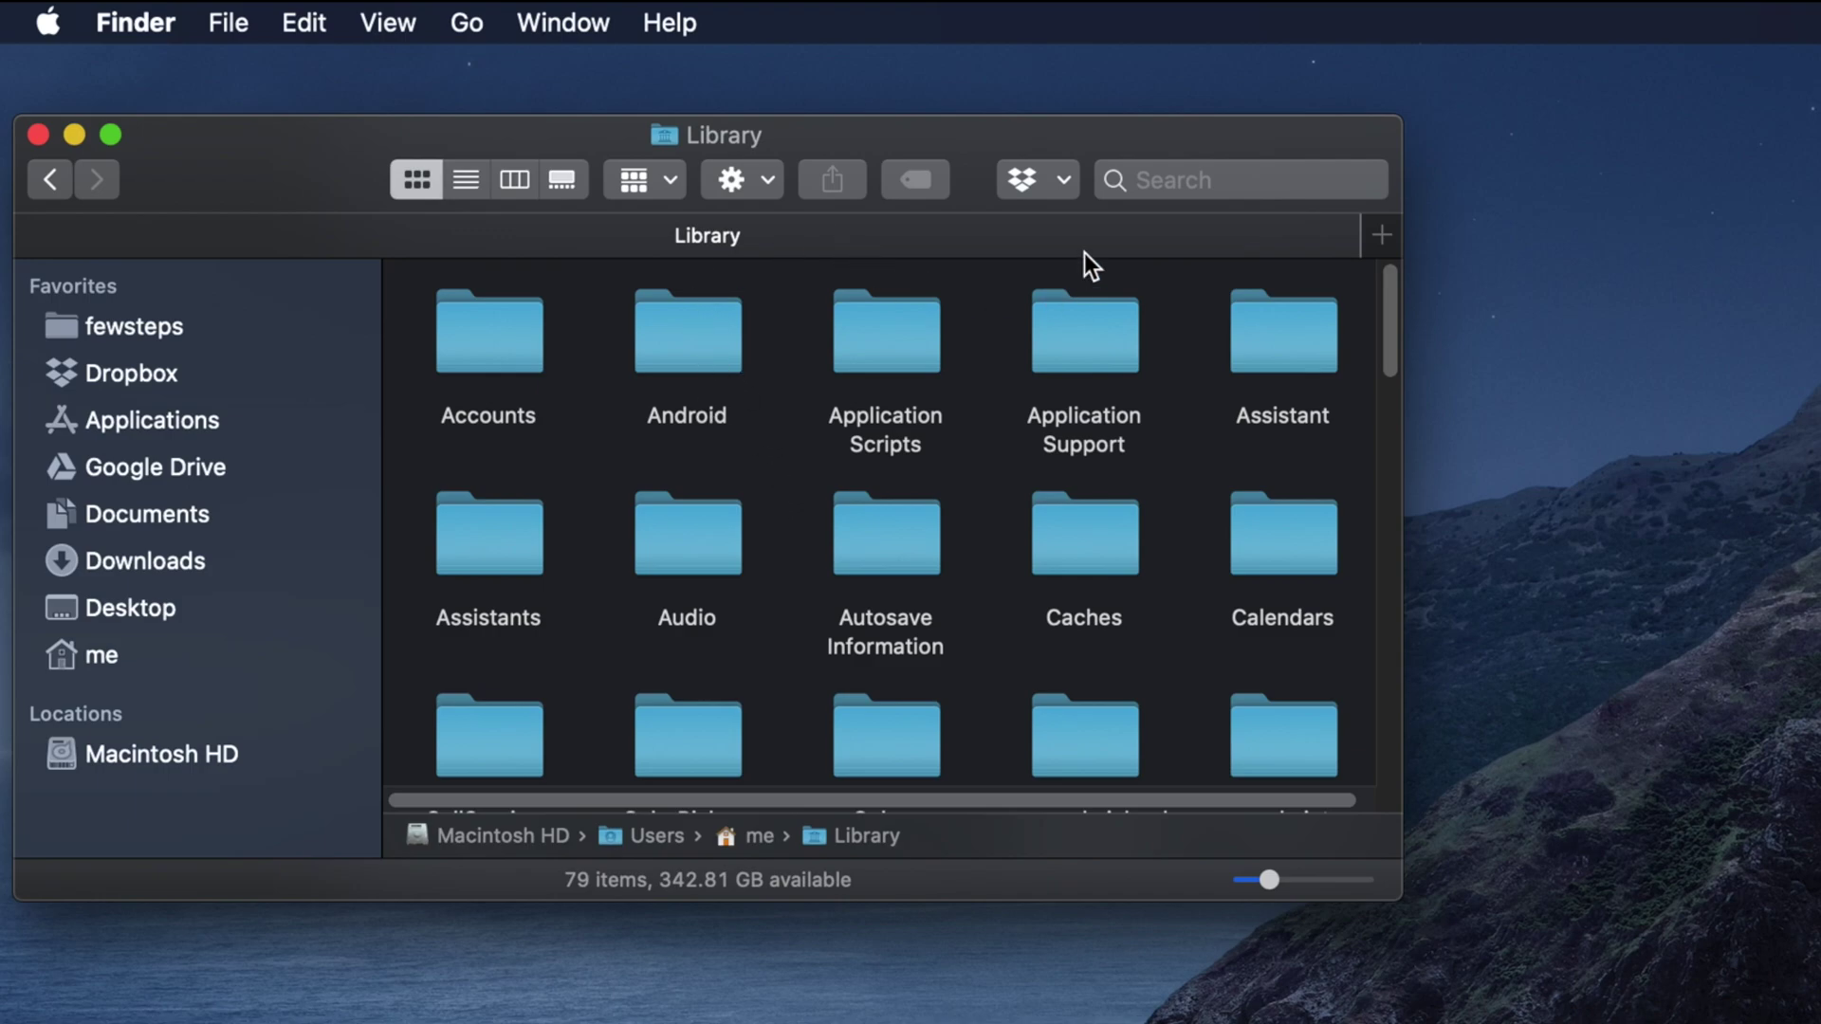
pyautogui.click(468, 27)
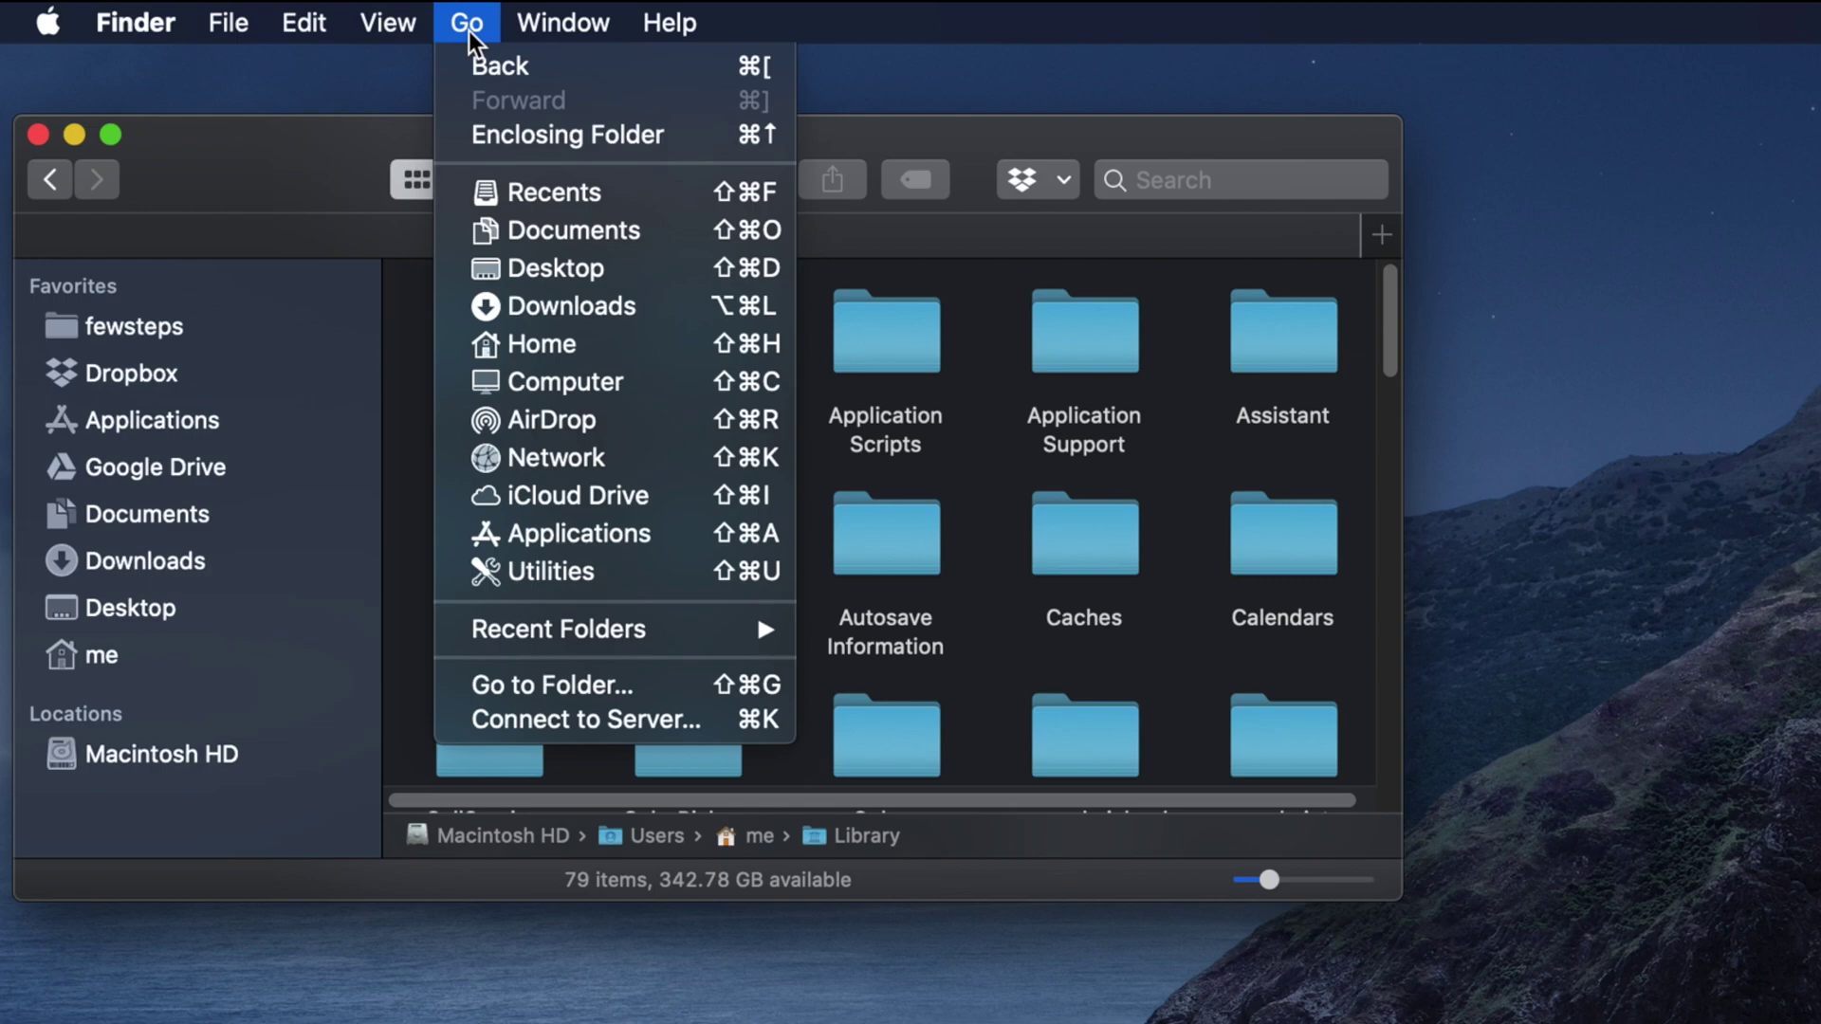
pyautogui.press('alt')
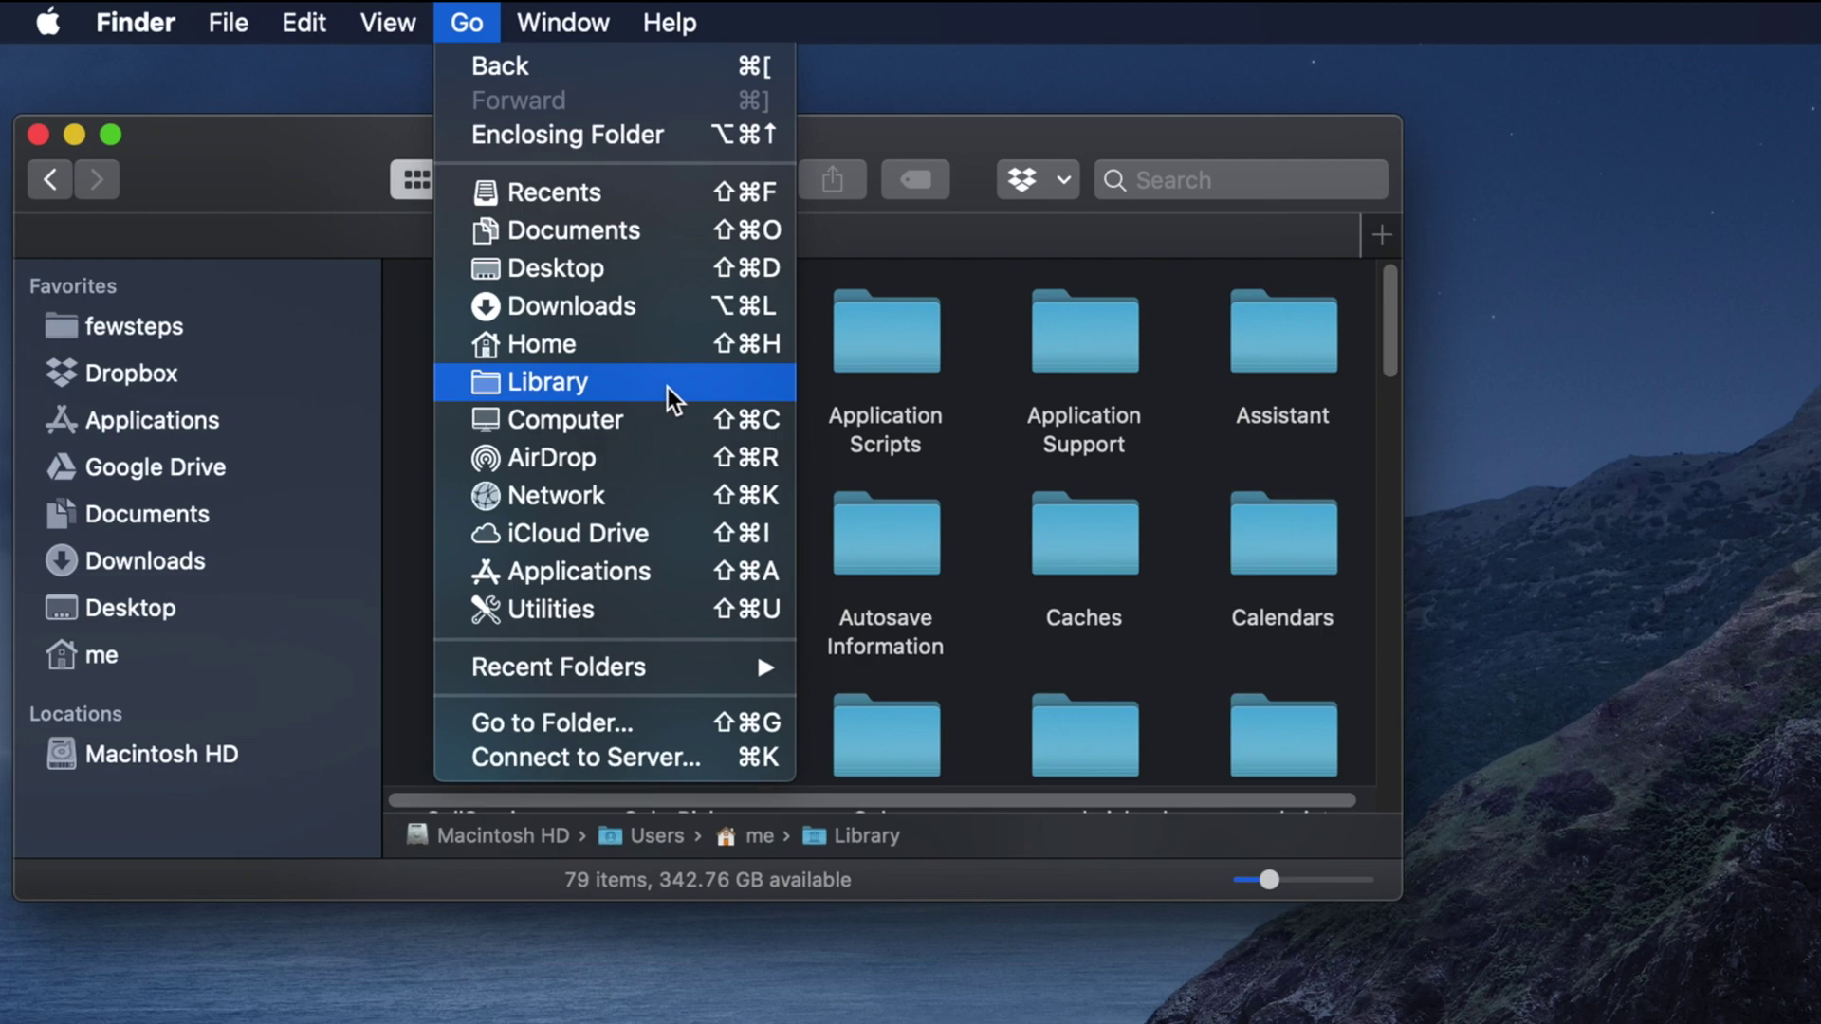
pyautogui.press('alt')
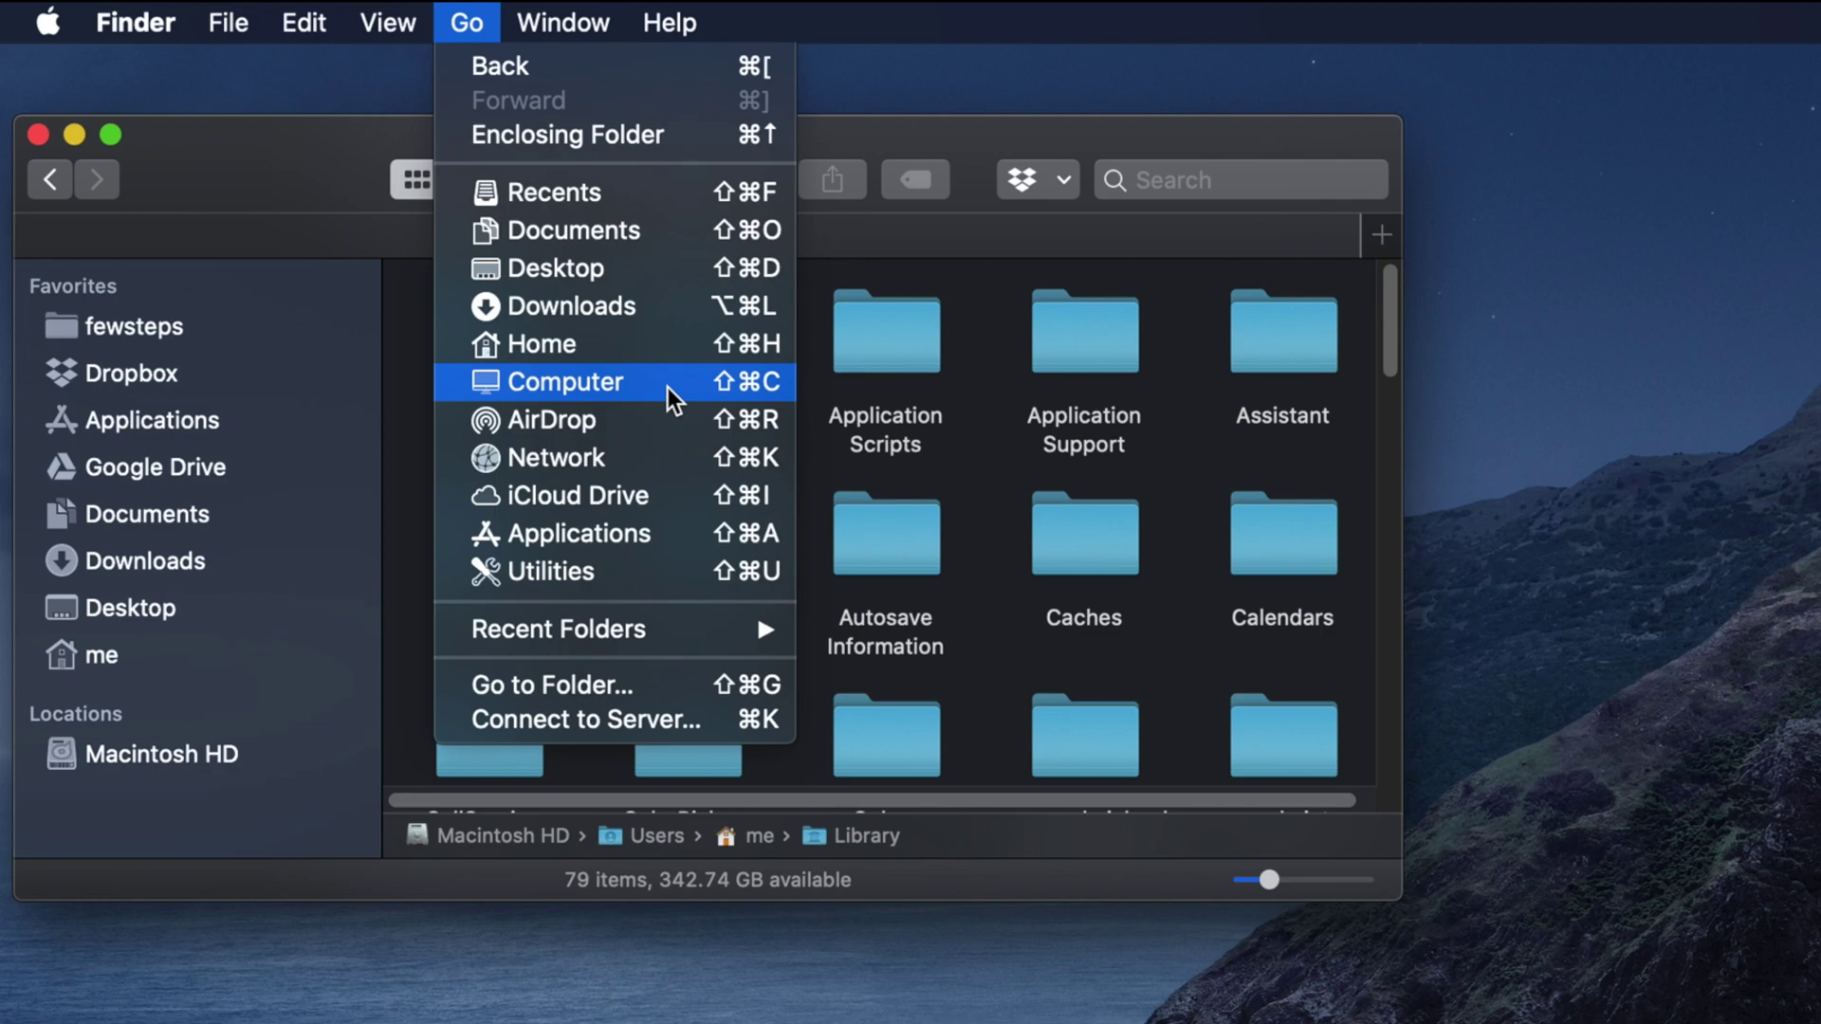
pyautogui.press('alt')
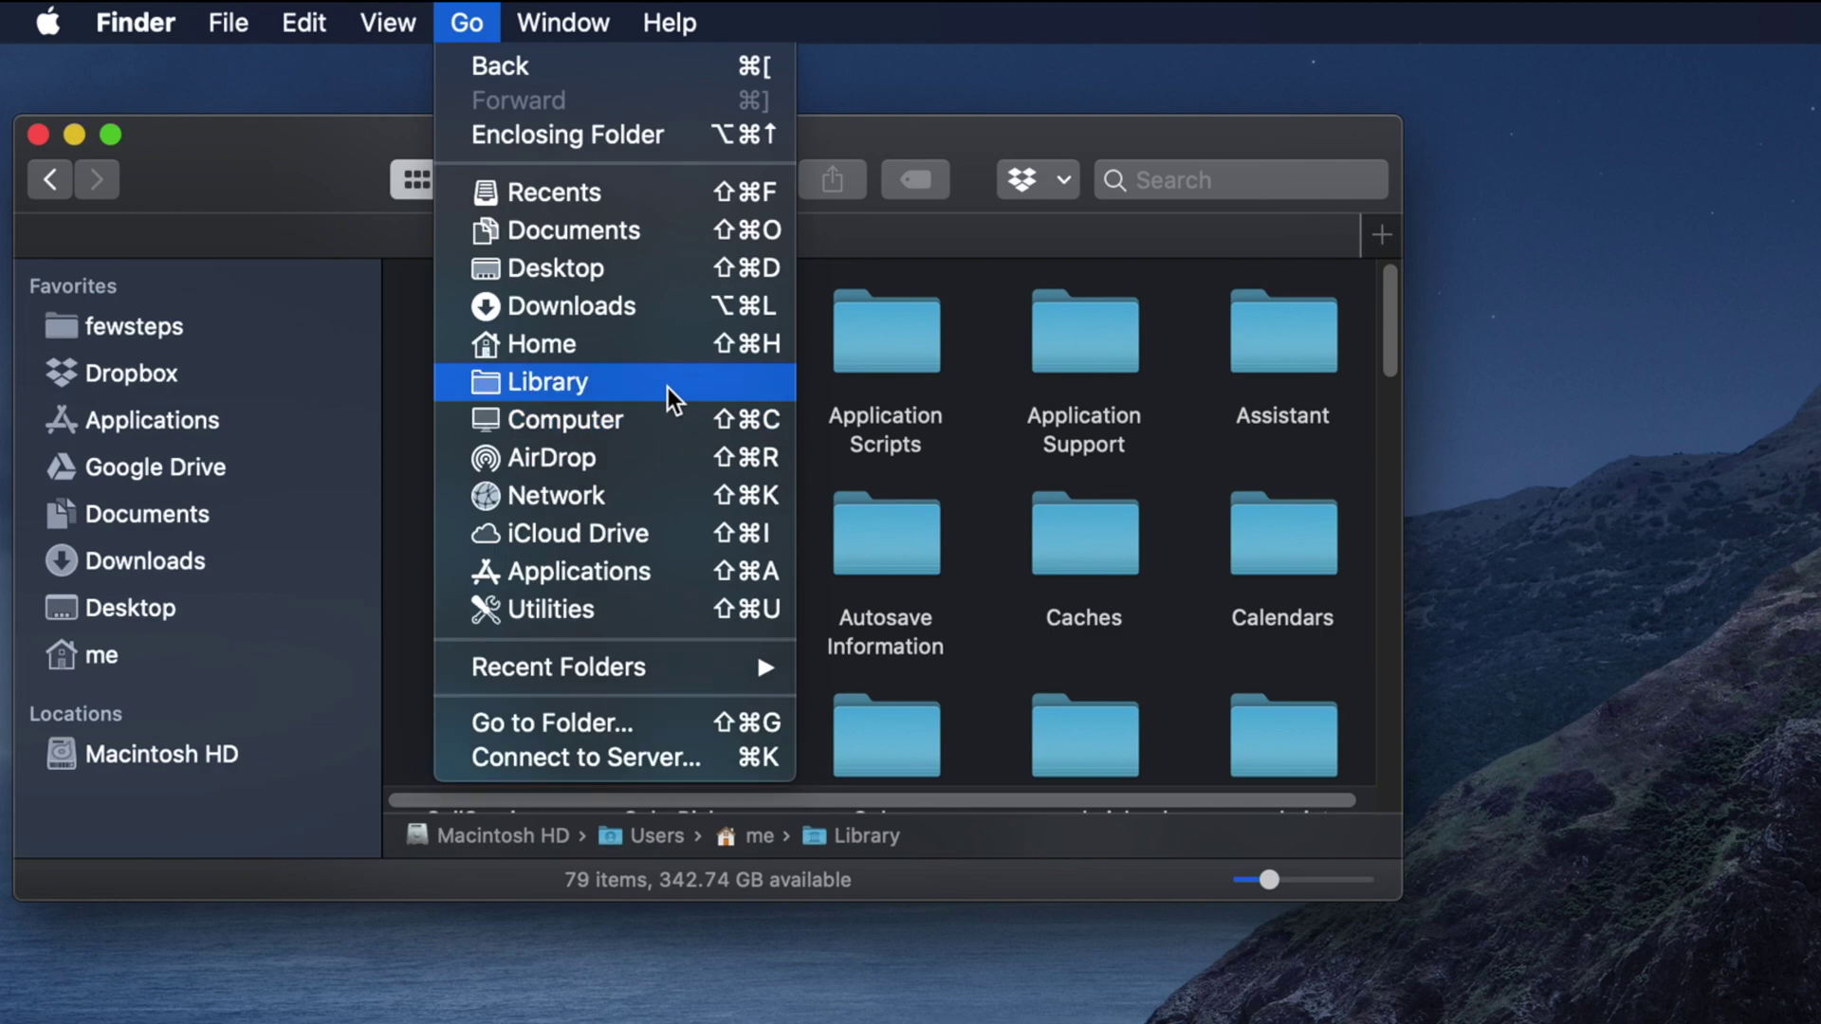
pyautogui.click(570, 387)
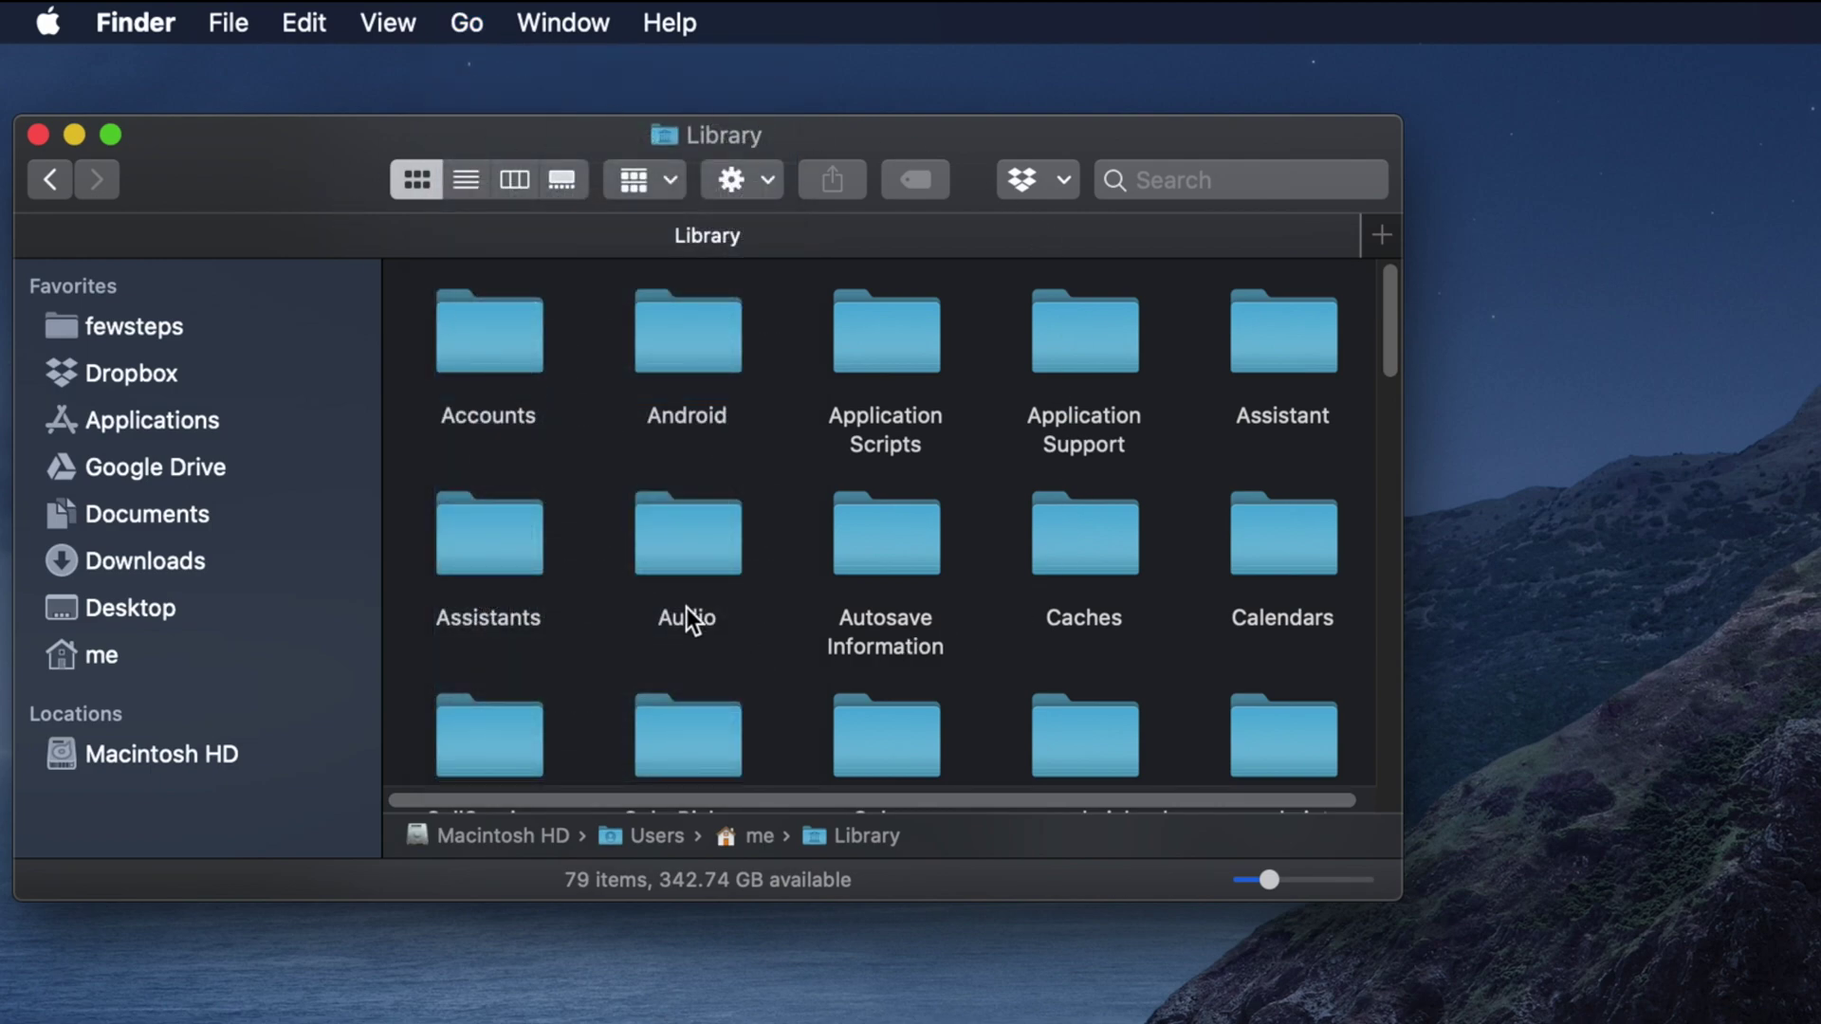